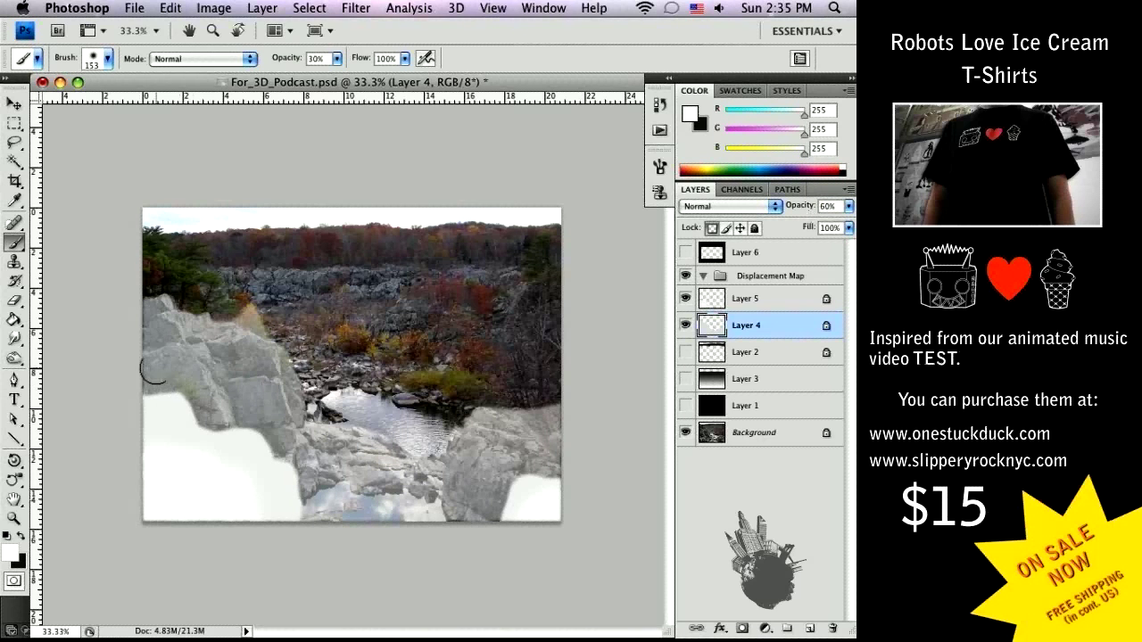
Paint soft white over the foreground rocks on Layer 4 with a larger brush, at 100% layer opacity
mouse_move(186, 375)
mouse_down()
mouse_move(217, 429)
mouse_move(209, 435)
mouse_move(184, 405)
mouse_move(161, 378)
mouse_up()
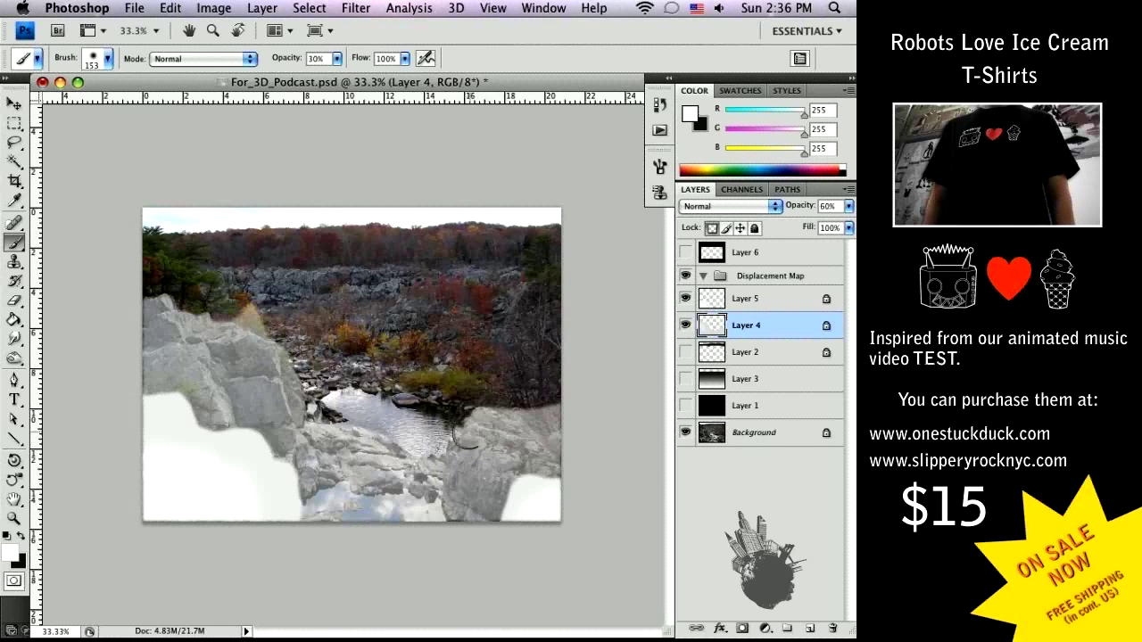
mouse_move(501, 483)
ctrl+alt+mouse_down()
mouse_move(530, 500)
mouse_move(518, 510)
mouse_move(520, 495)
ctrl+alt+mouse_up()
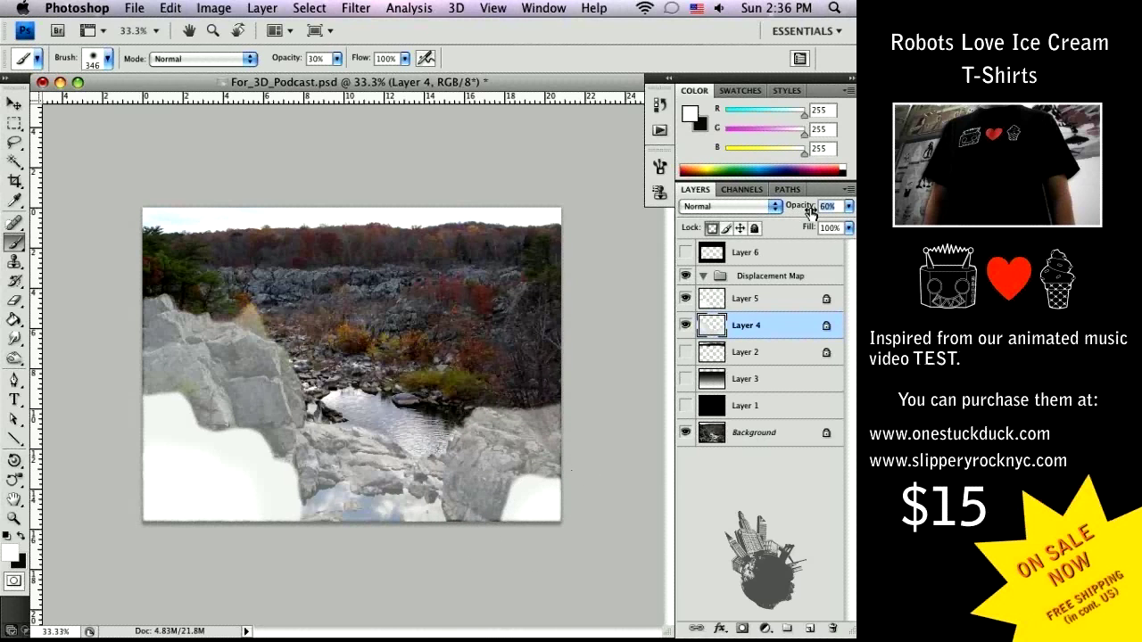
mouse_move(810, 211)
mouse_down()
mouse_move(799, 210)
mouse_move(810, 211)
mouse_up()
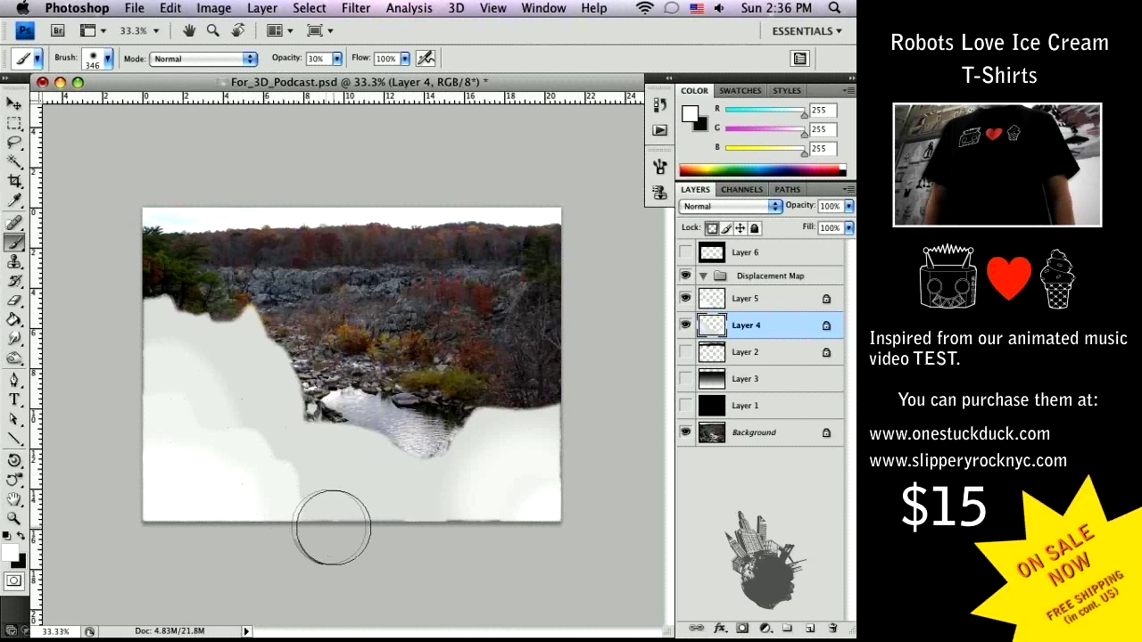
Toggle Layer 4 off and on to compare with the rocks, then show Layer 2 and Layer 3
click(685, 328)
click(685, 328)
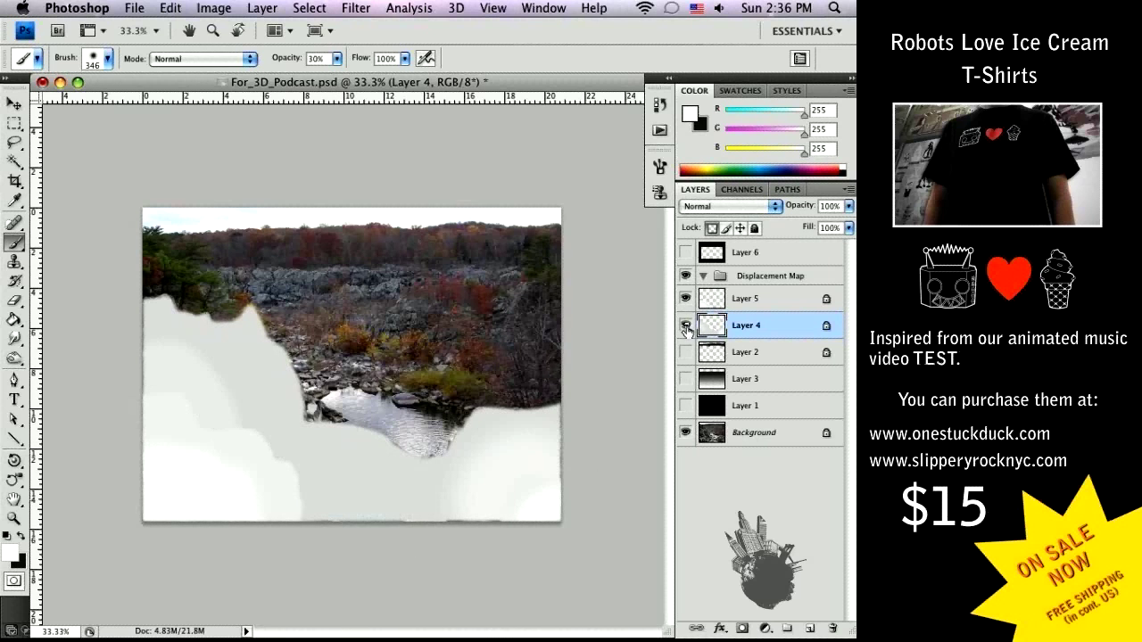
click(685, 328)
click(685, 329)
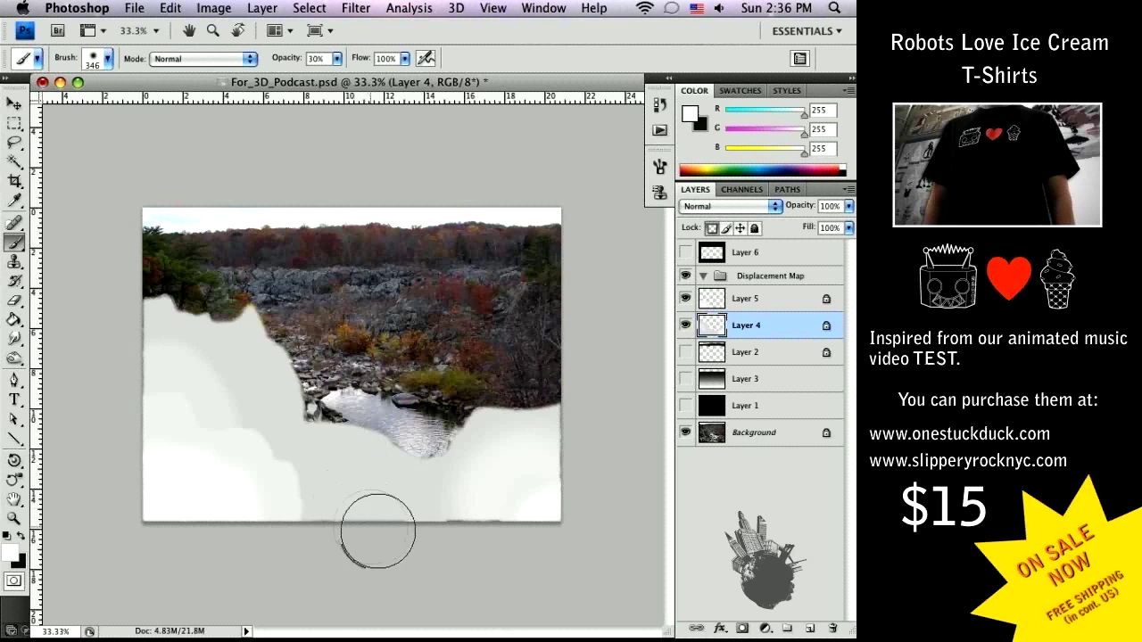
click(685, 327)
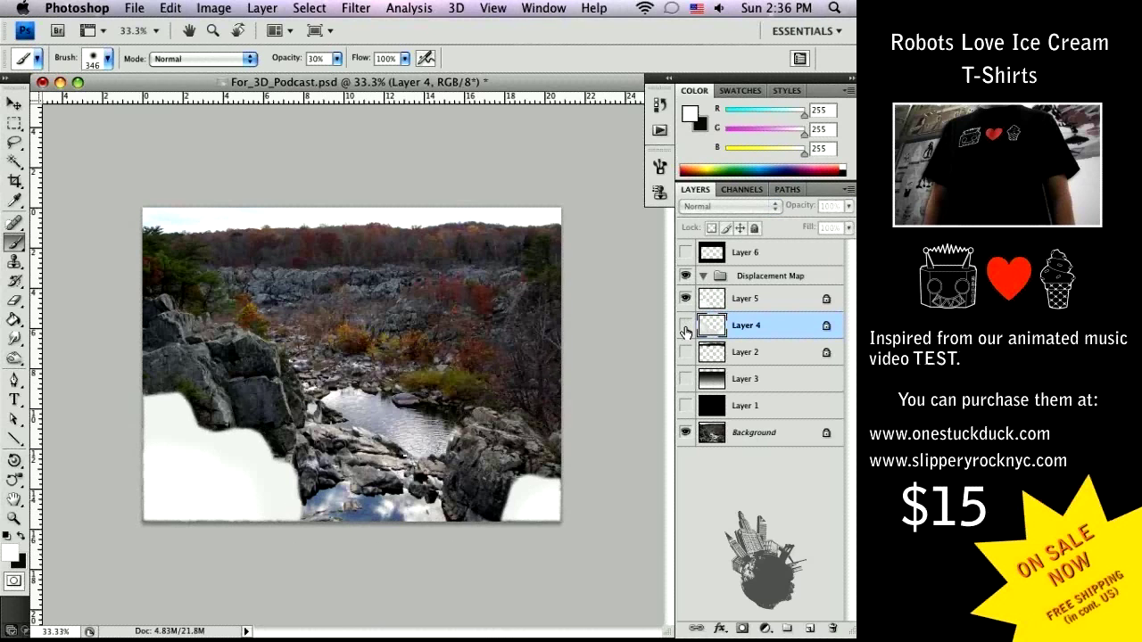
click(685, 328)
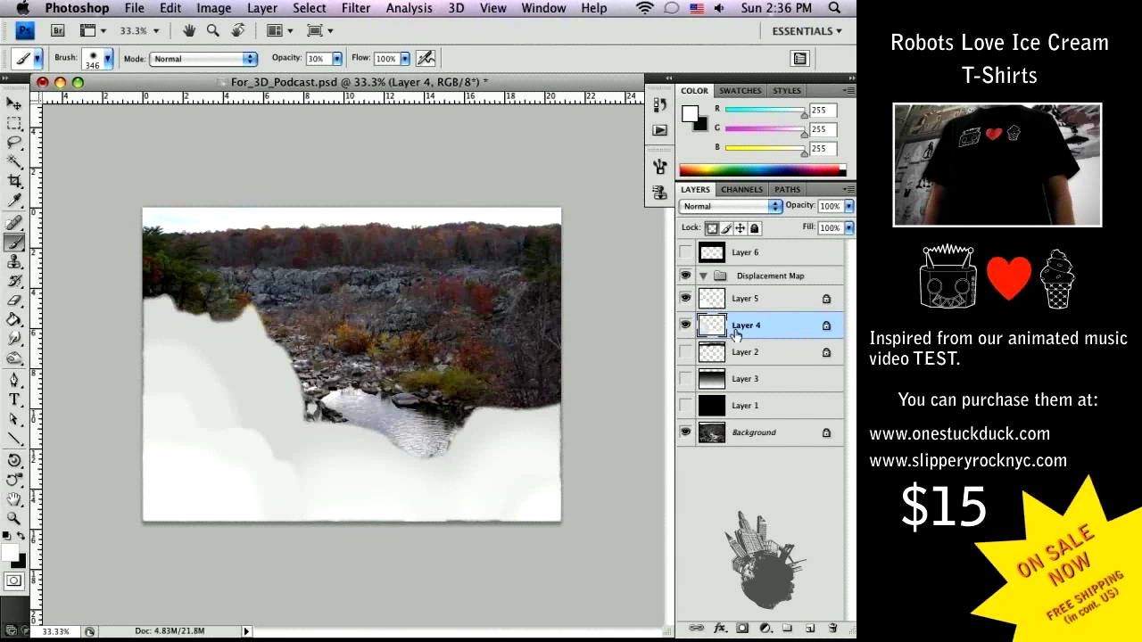
drag(685, 352, 685, 379)
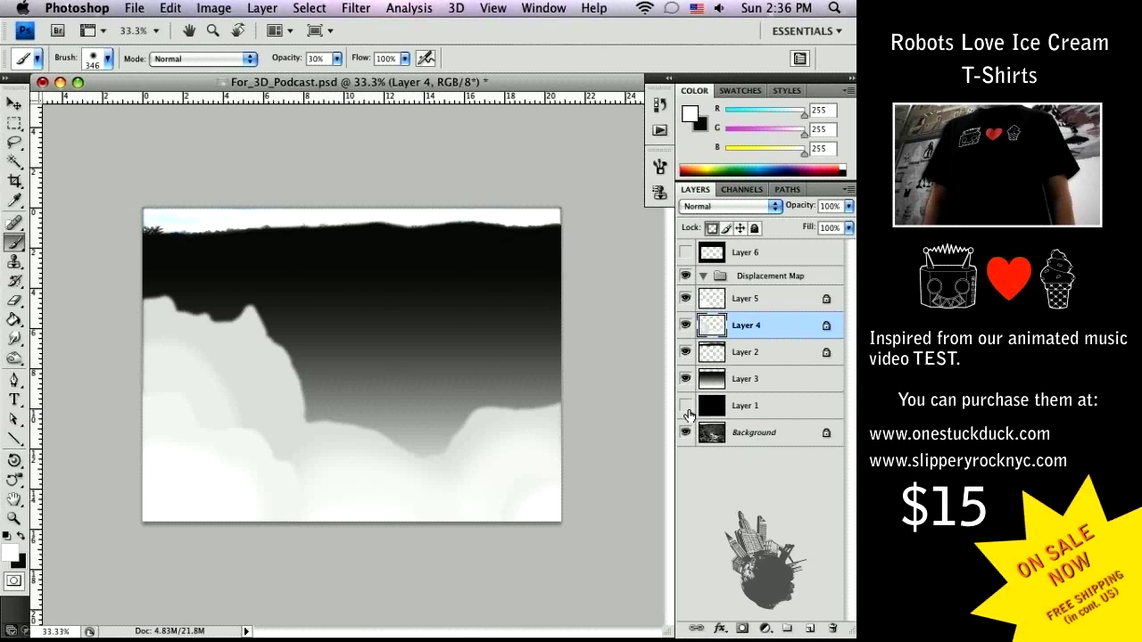
Show Layer 1 so the sky turns black in the depth map
click(686, 410)
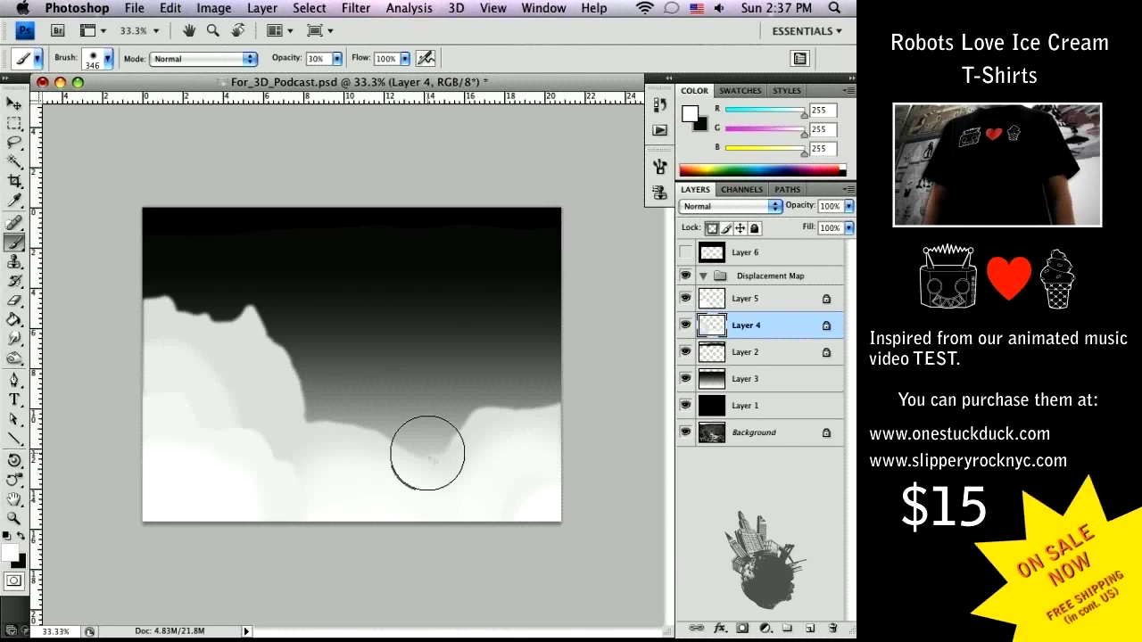
In After Effects, import For_3D_Podcast.psd as Composition - Cropped Layers
key(super+Tab)
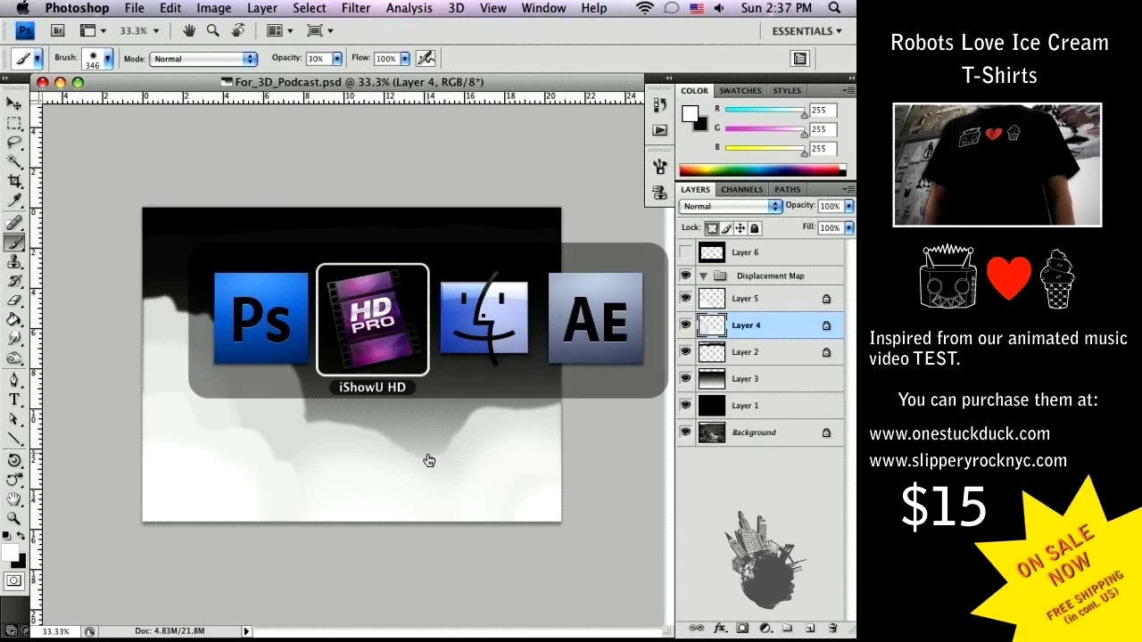
key(super+Tab)
key(super+Tab)
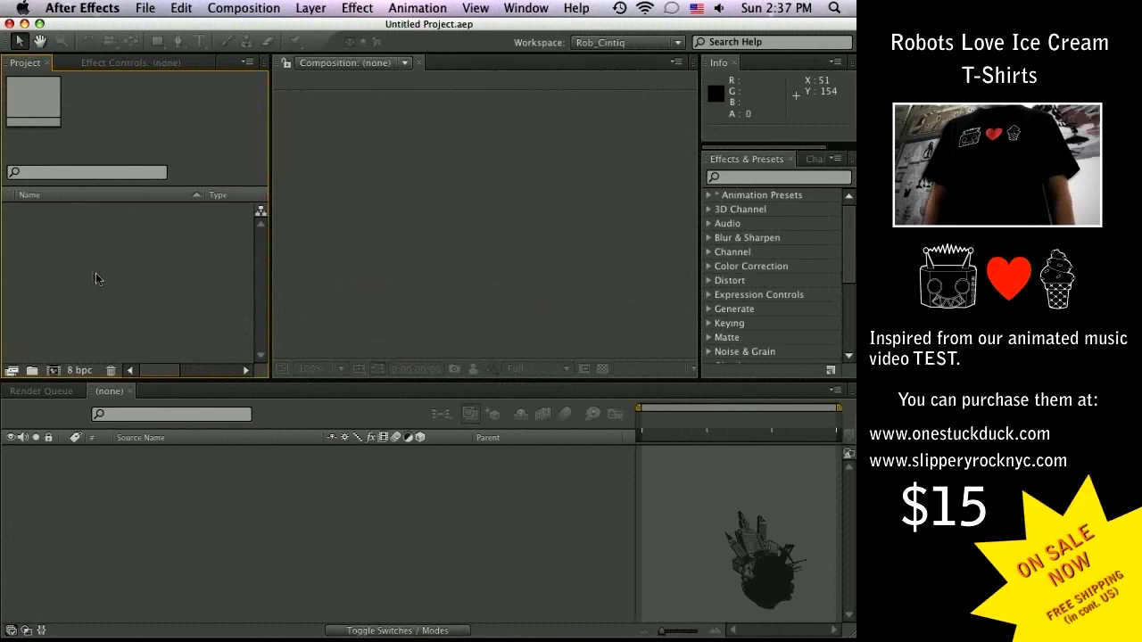
key(super+i)
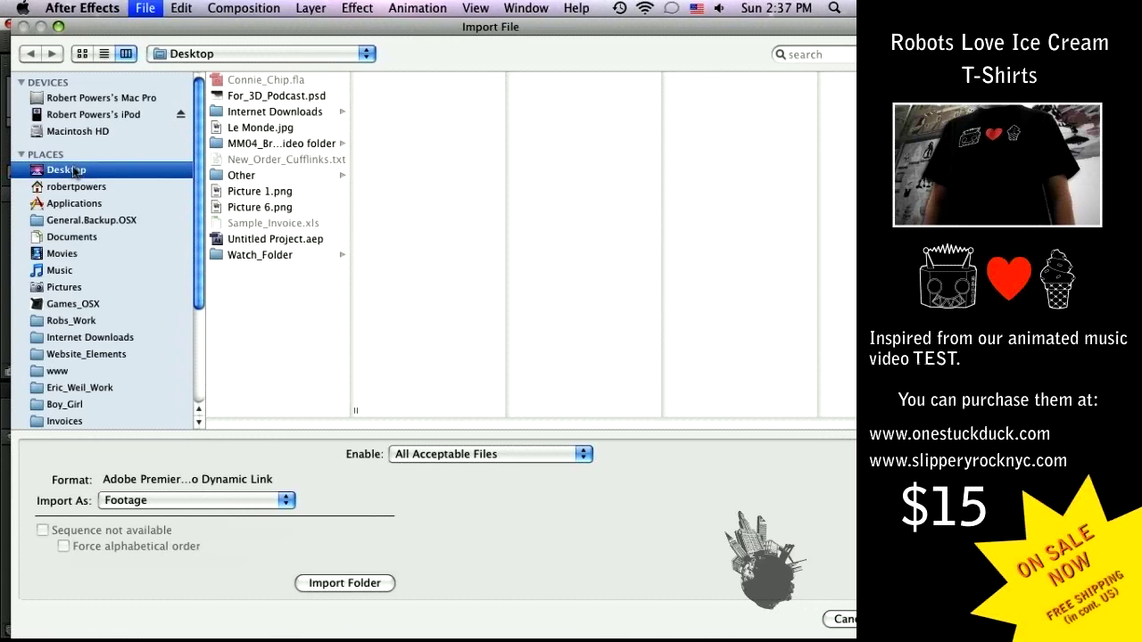
click(294, 96)
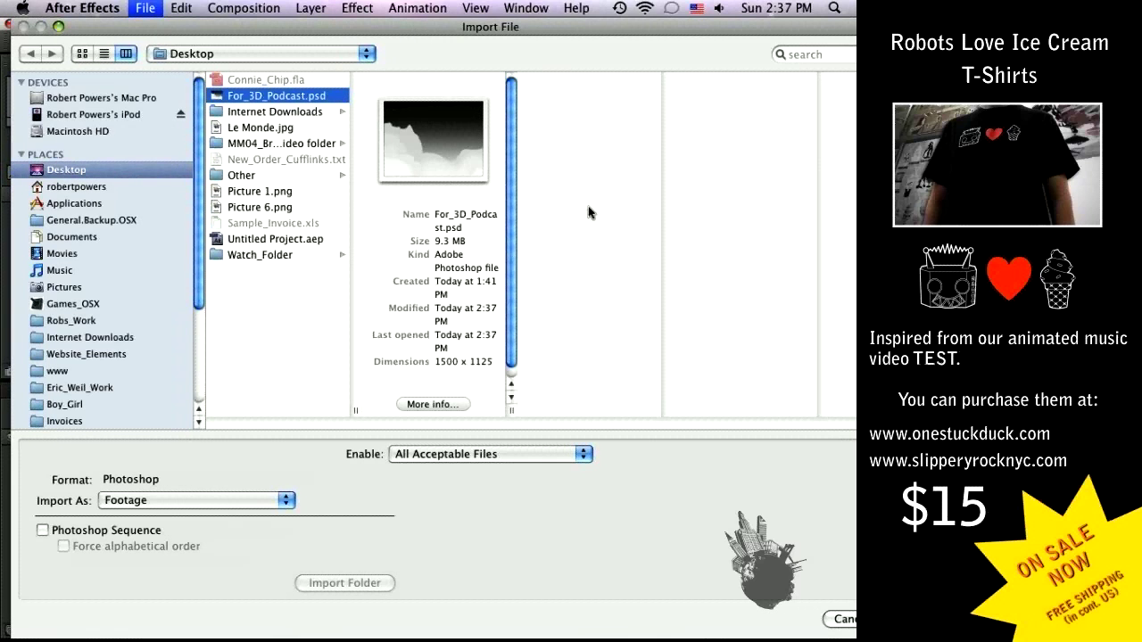
click(256, 501)
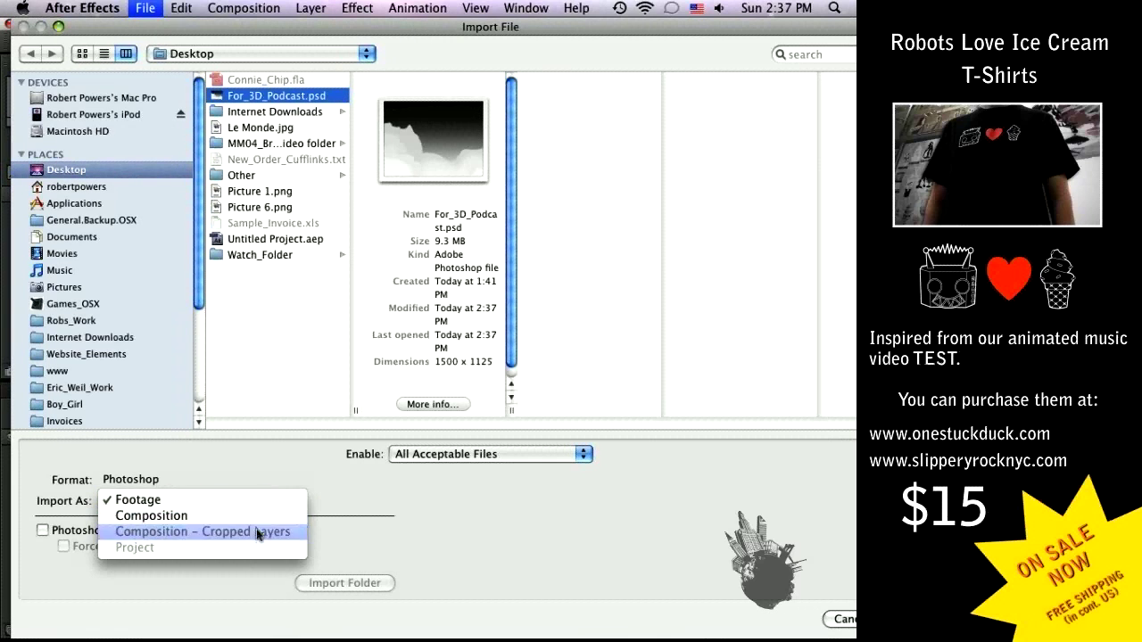
click(257, 532)
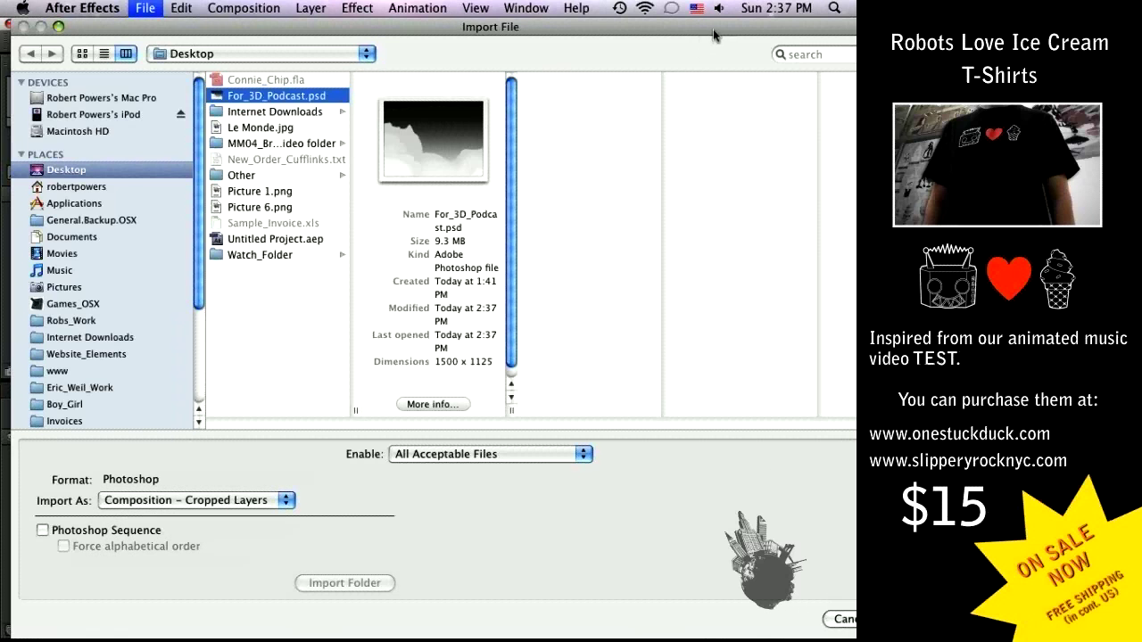
click(58, 26)
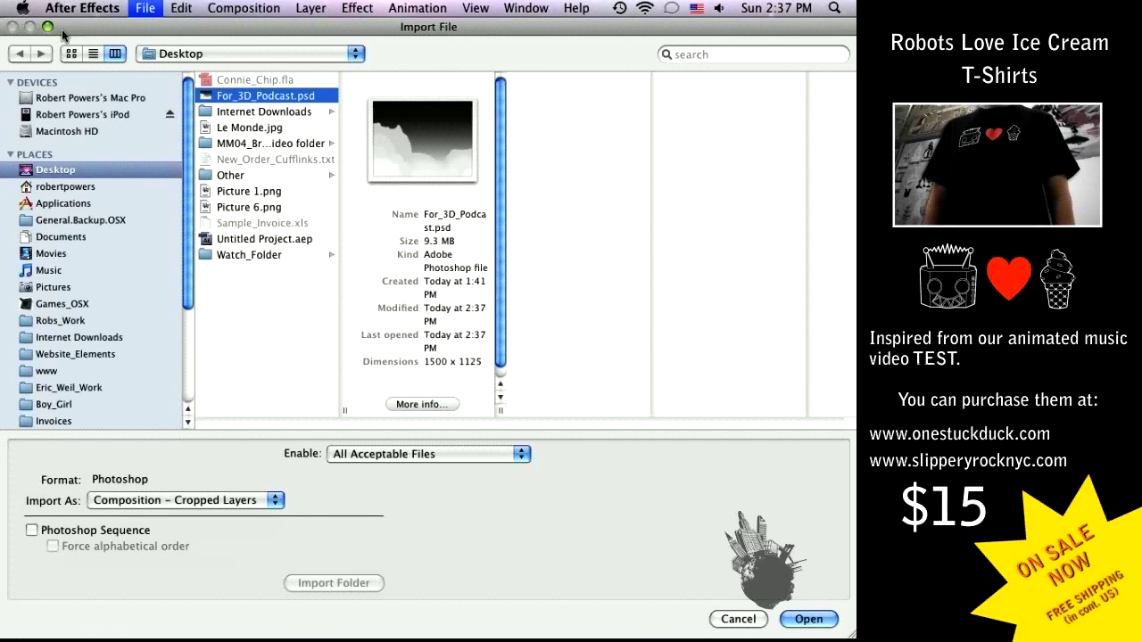
click(807, 619)
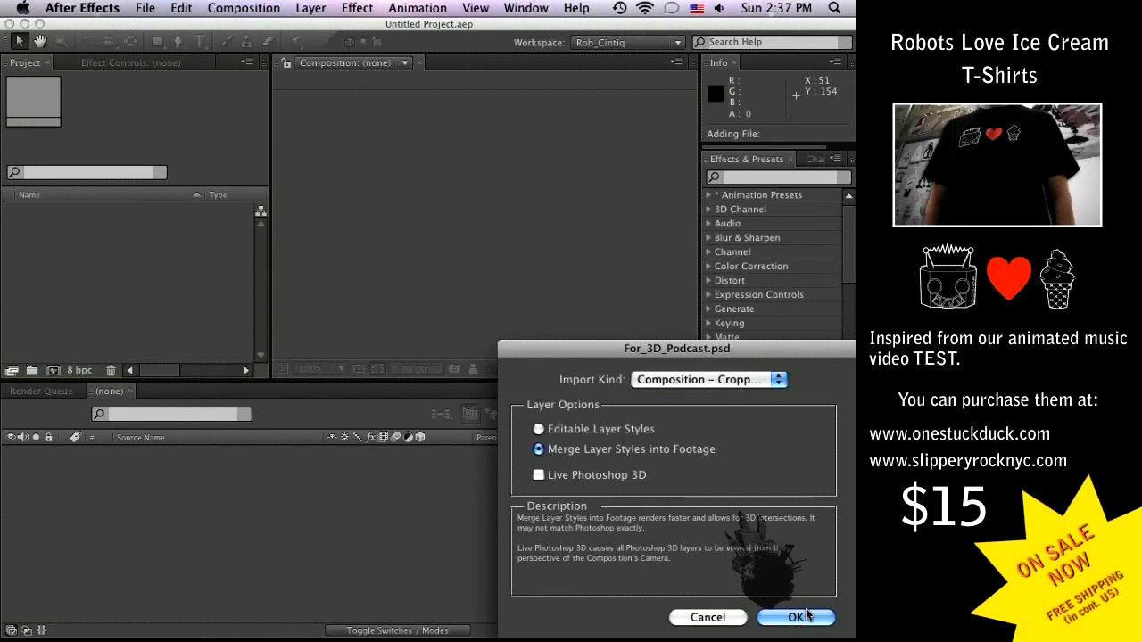
drag(755, 339, 672, 313)
Accept the layer options and open the For_3D_Podcast composition zoomed out to fit
key(Return)
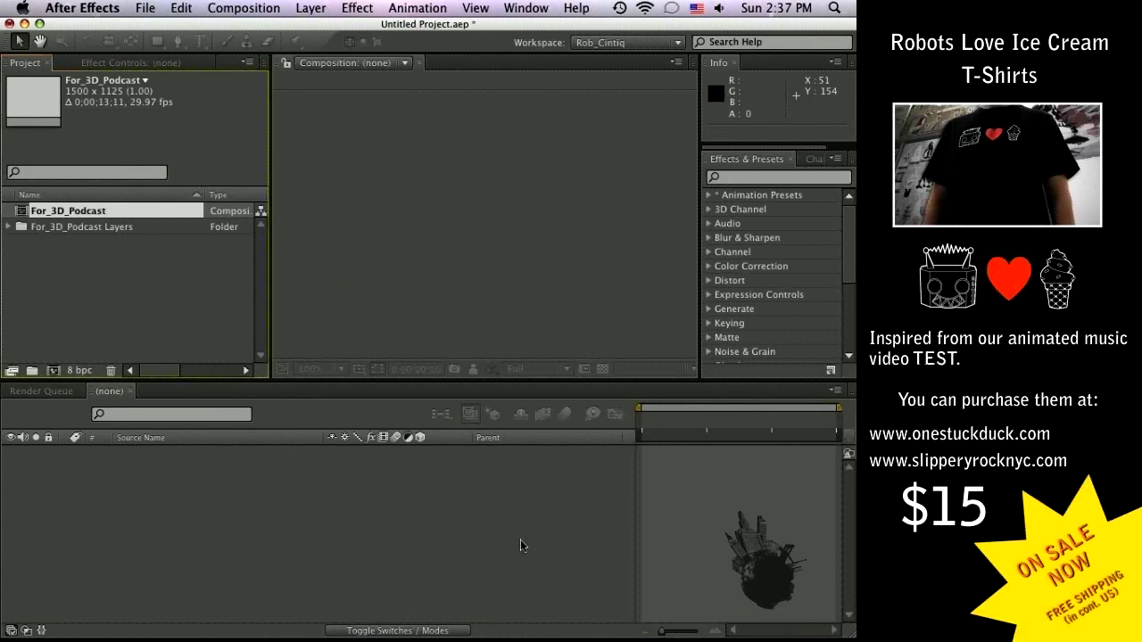
double_click(95, 212)
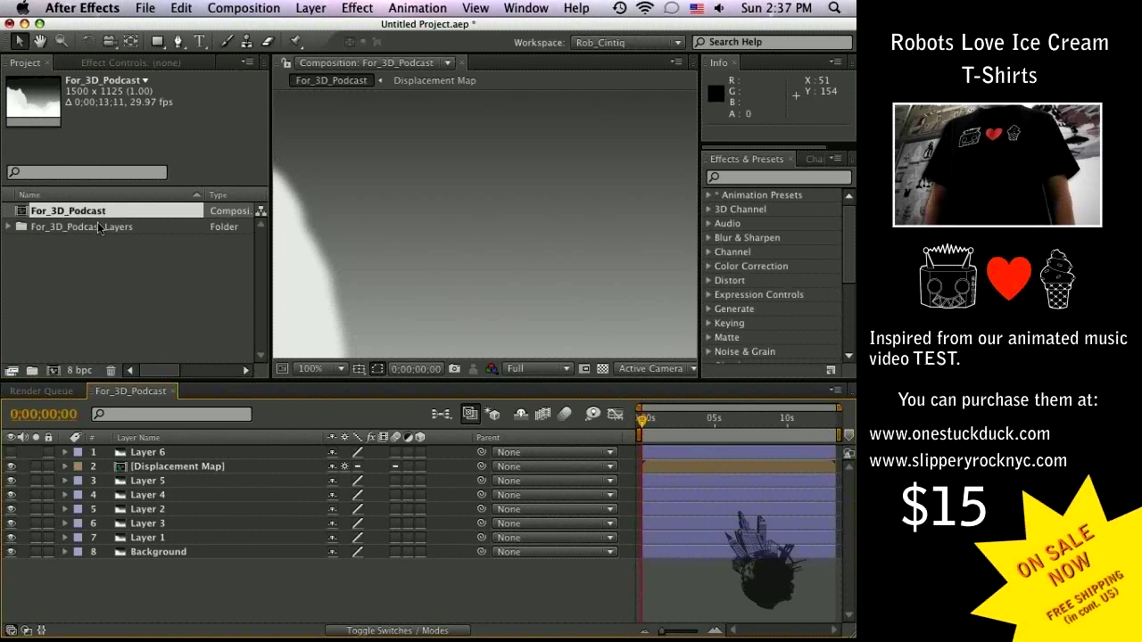
key(comma)
key(comma)
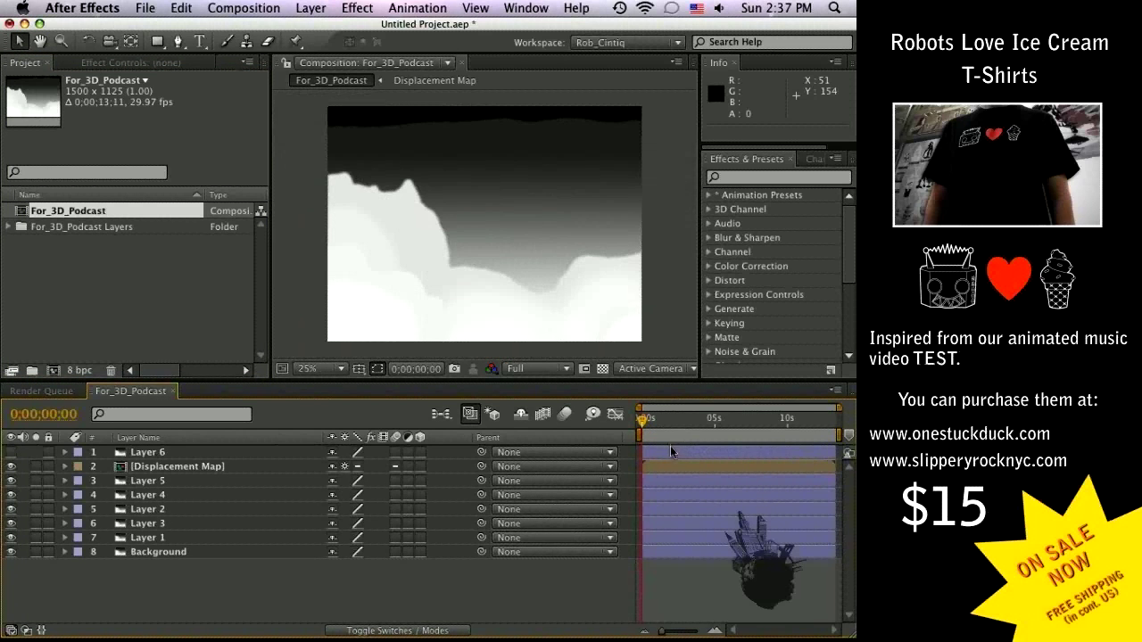
Set Layer 6's opacity to 100% and then hide Layer 6
click(158, 453)
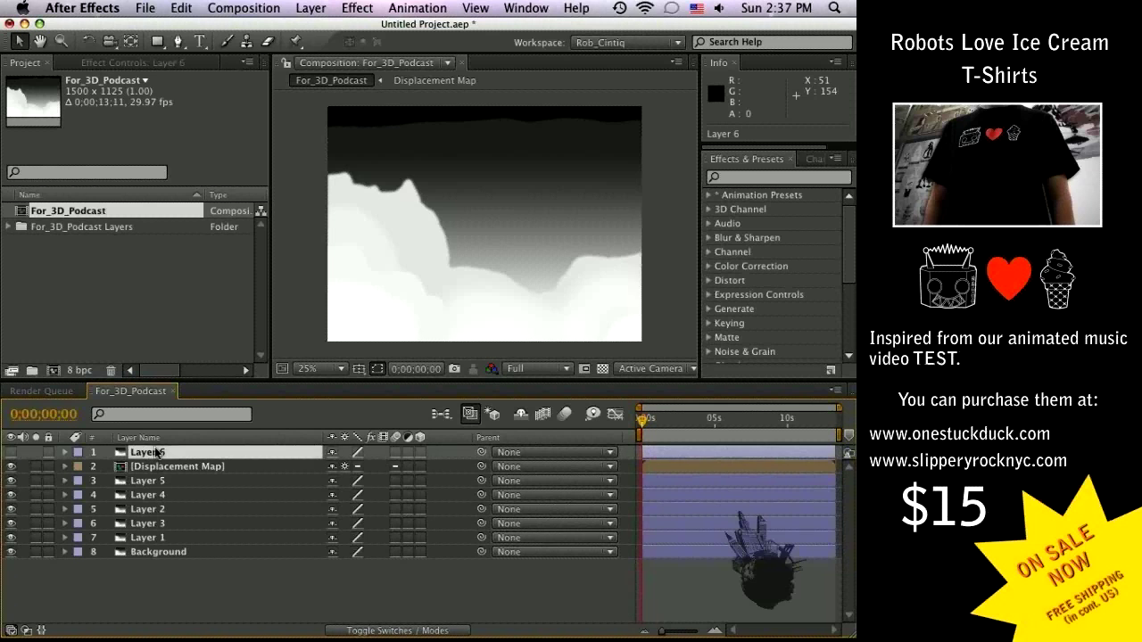
click(10, 452)
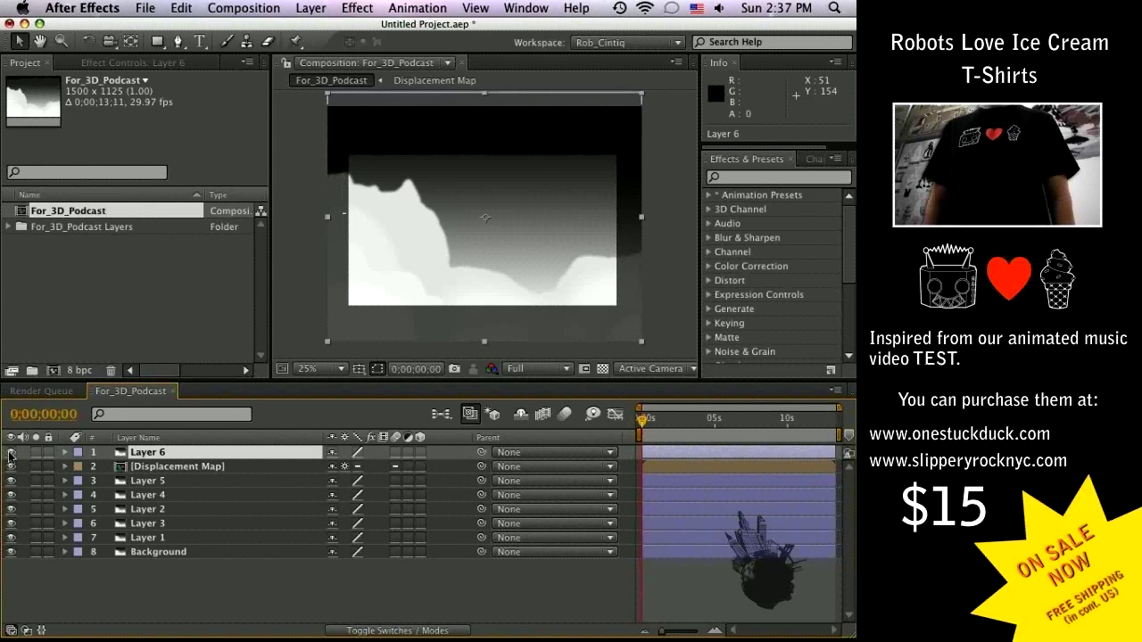
key(t)
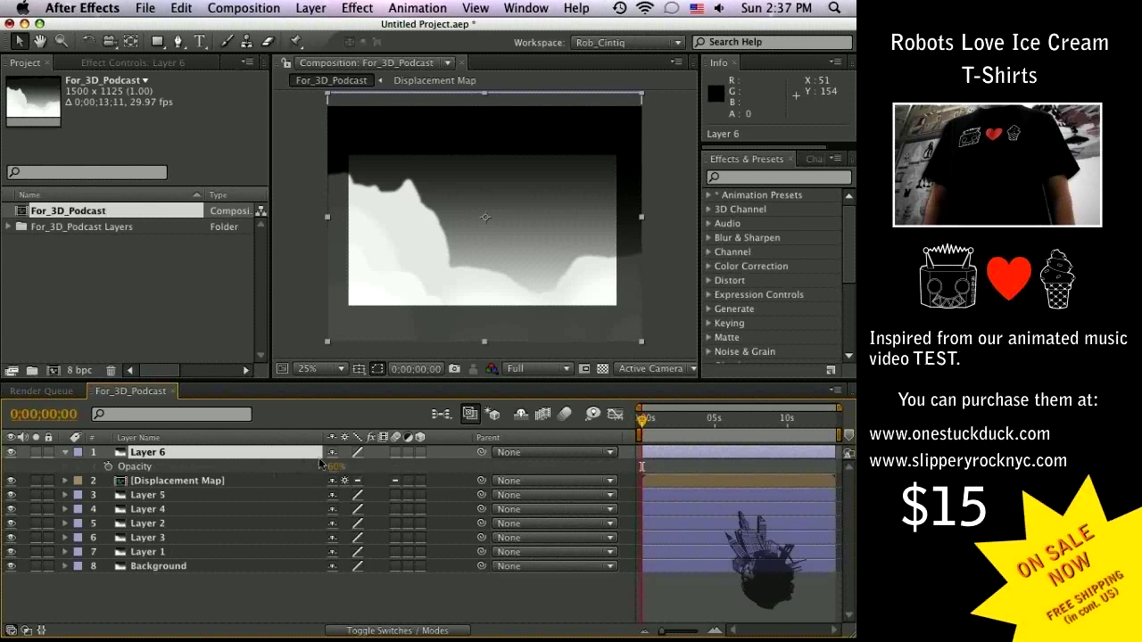
click(338, 465)
key(Return)
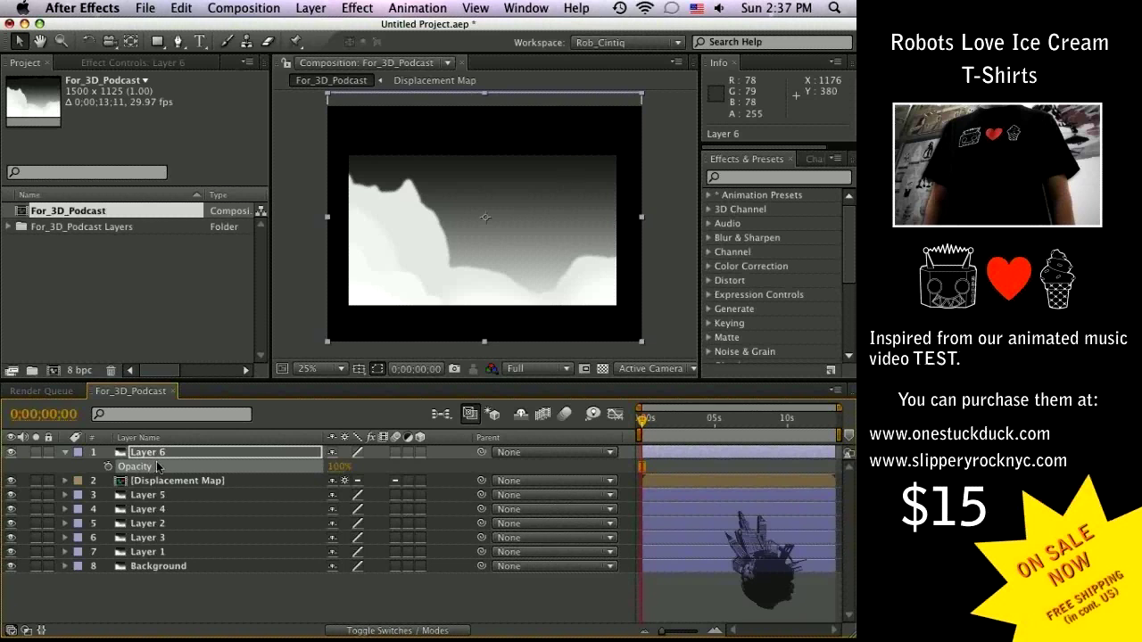
click(11, 454)
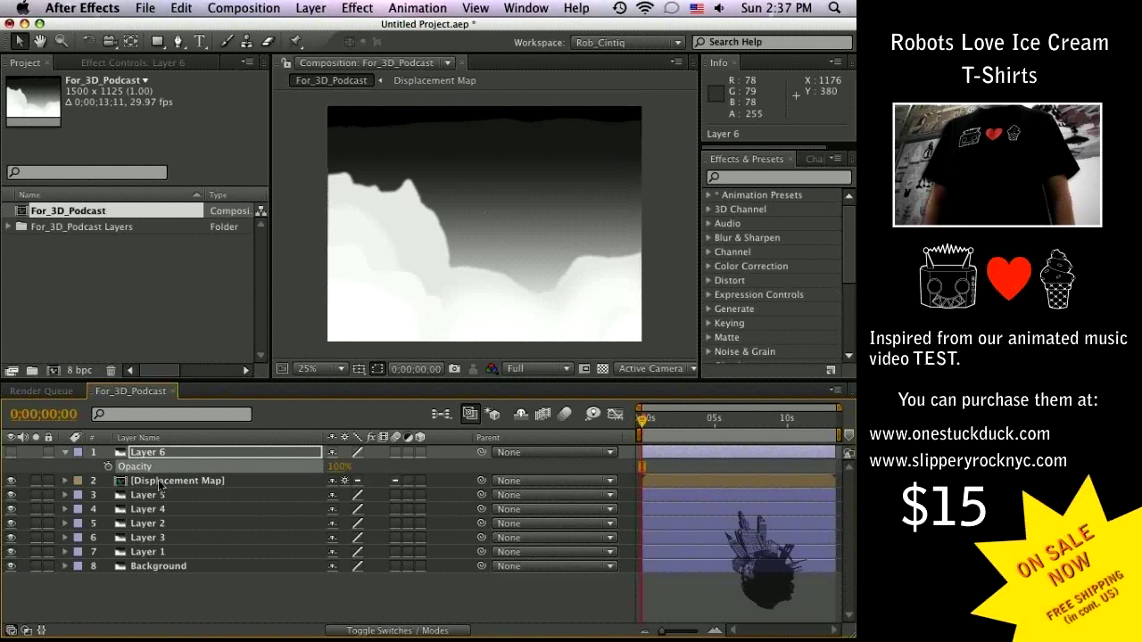
Check the depth layers and Displacement Map precomp, then delete the Displacement Map layer
click(159, 483)
drag(11, 552, 10, 481)
click(150, 568)
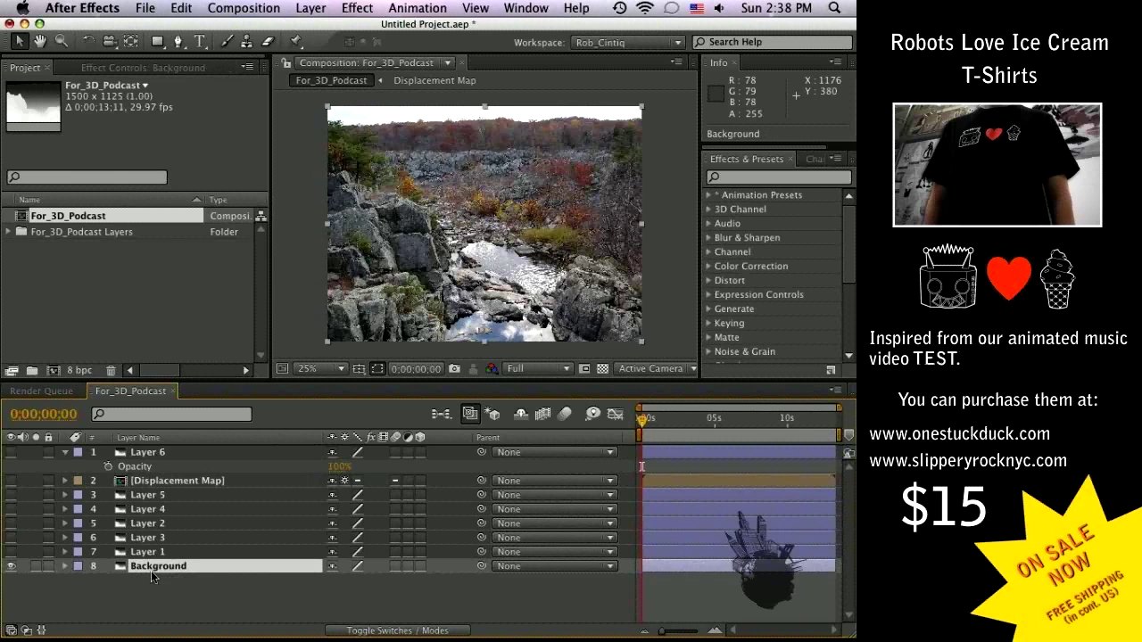
drag(11, 551, 11, 482)
click(175, 482)
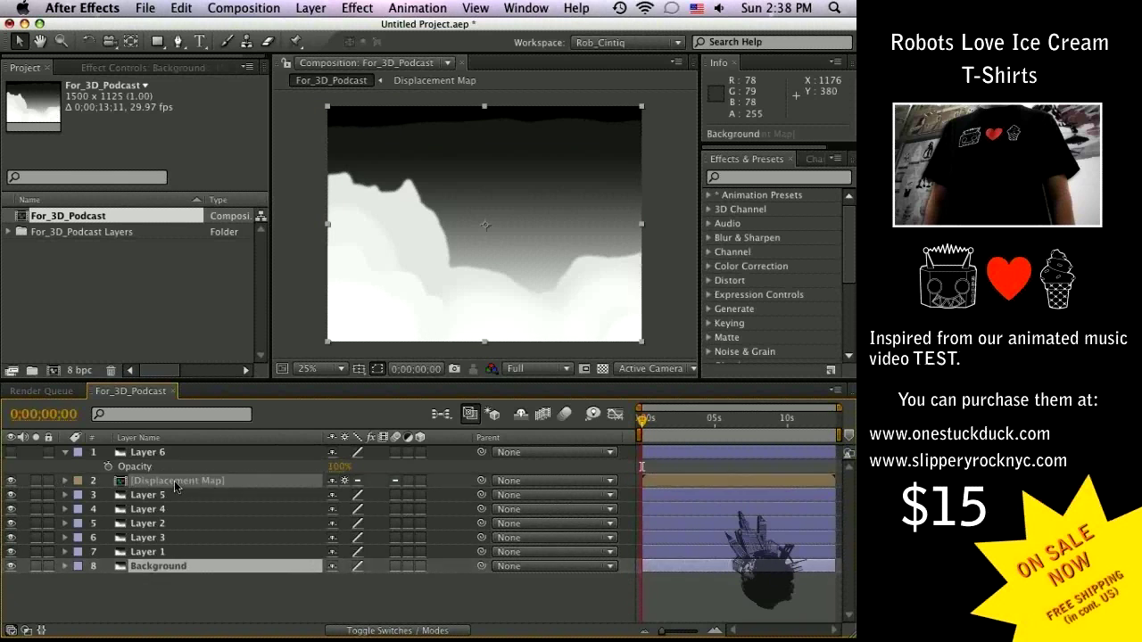
double_click(176, 482)
click(255, 392)
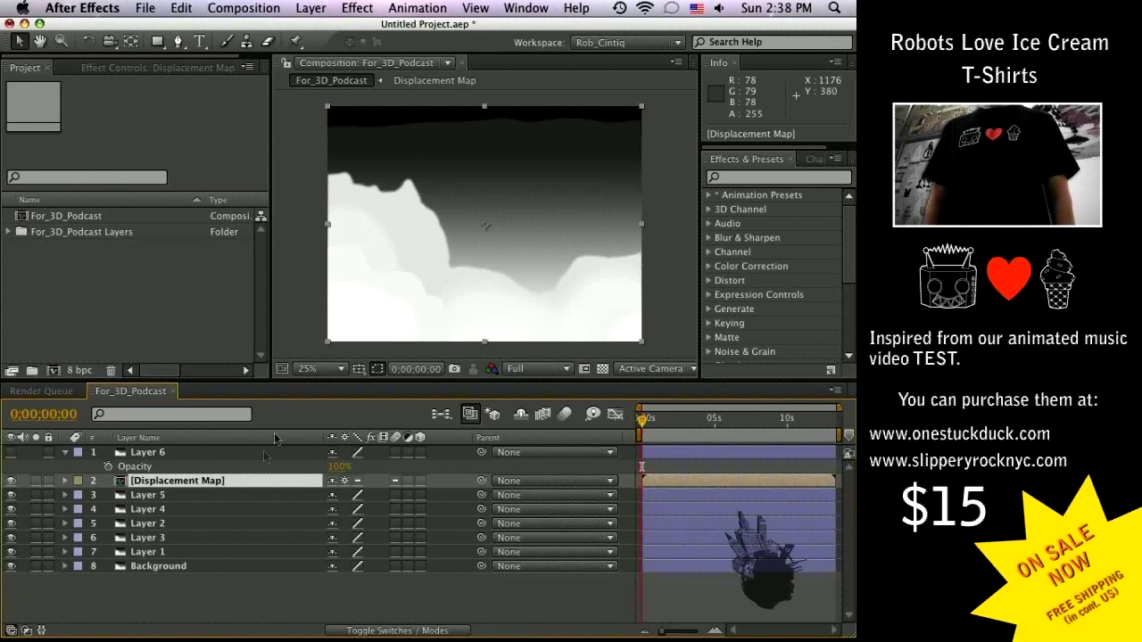
key(Delete)
Pre-compose Layers 5 through 1 into a new composition named 'Displacement Map'
click(161, 483)
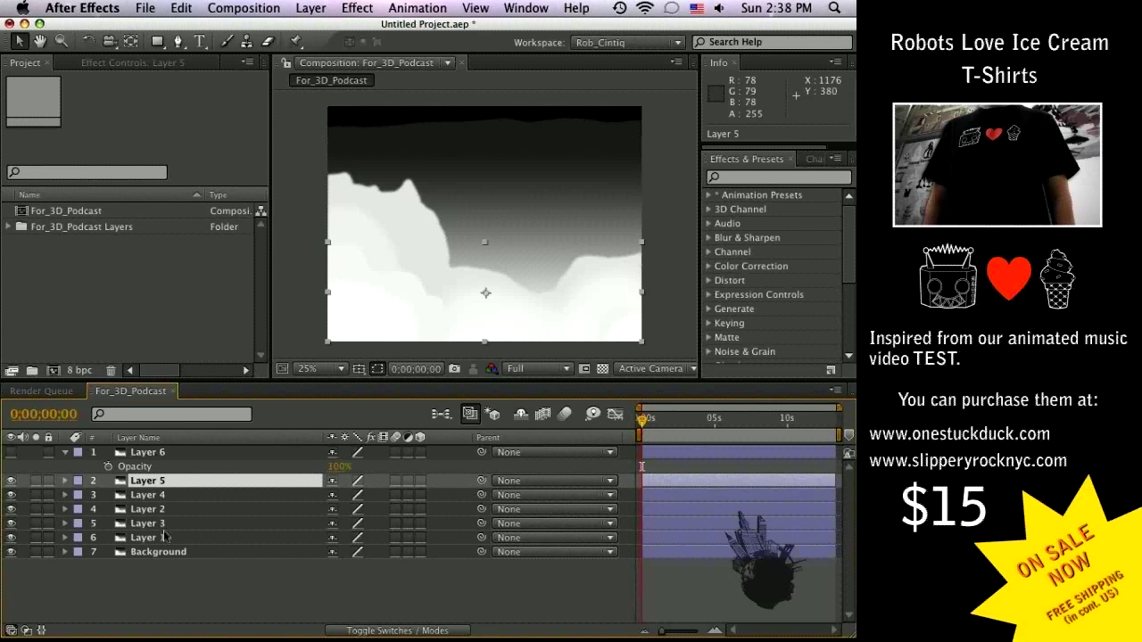
shift+click(165, 537)
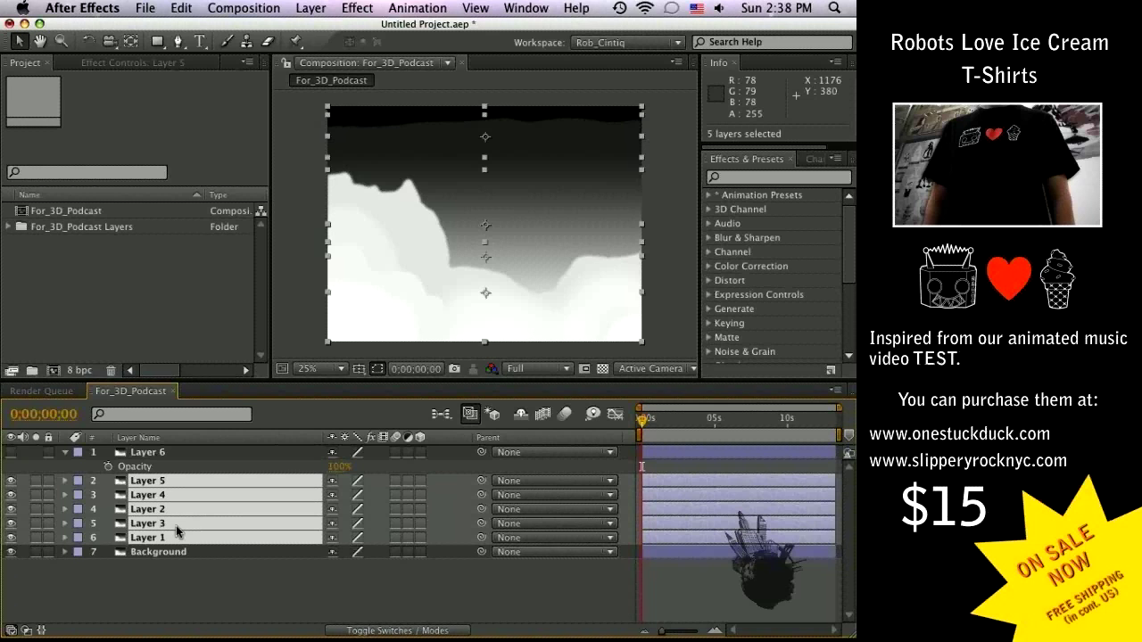
key(super+shift+c)
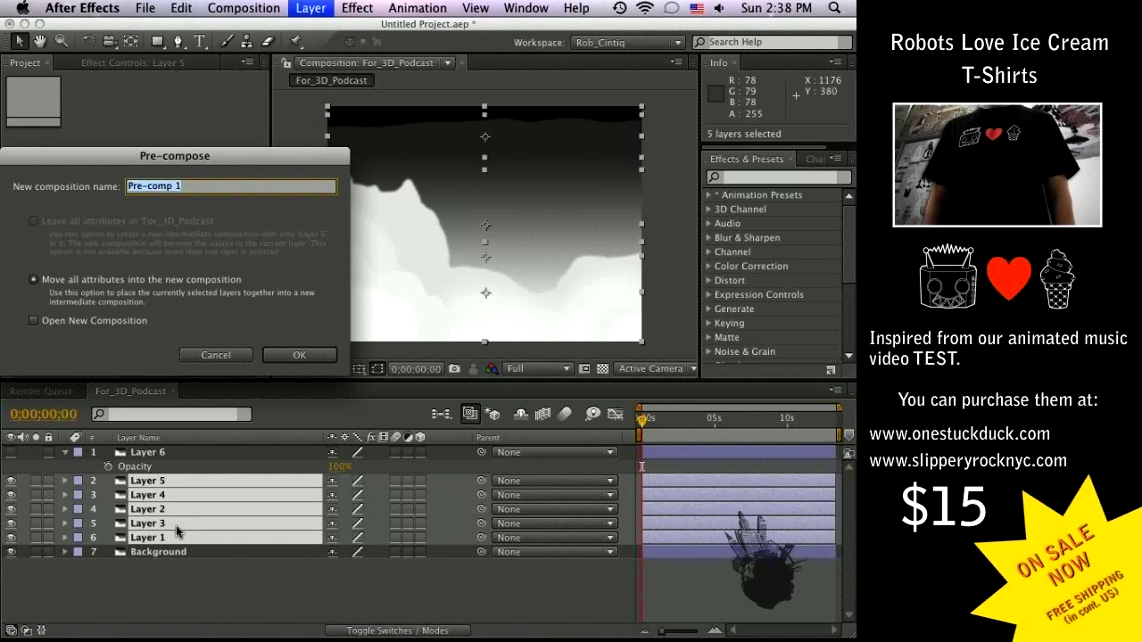
text(Displacement Map)
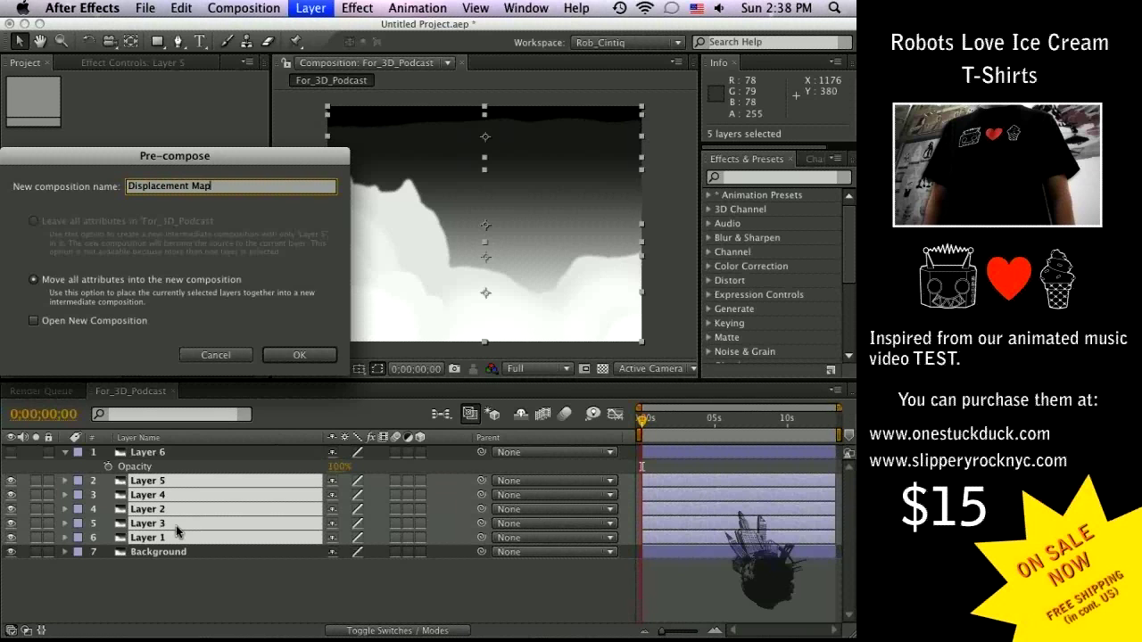
key(Return)
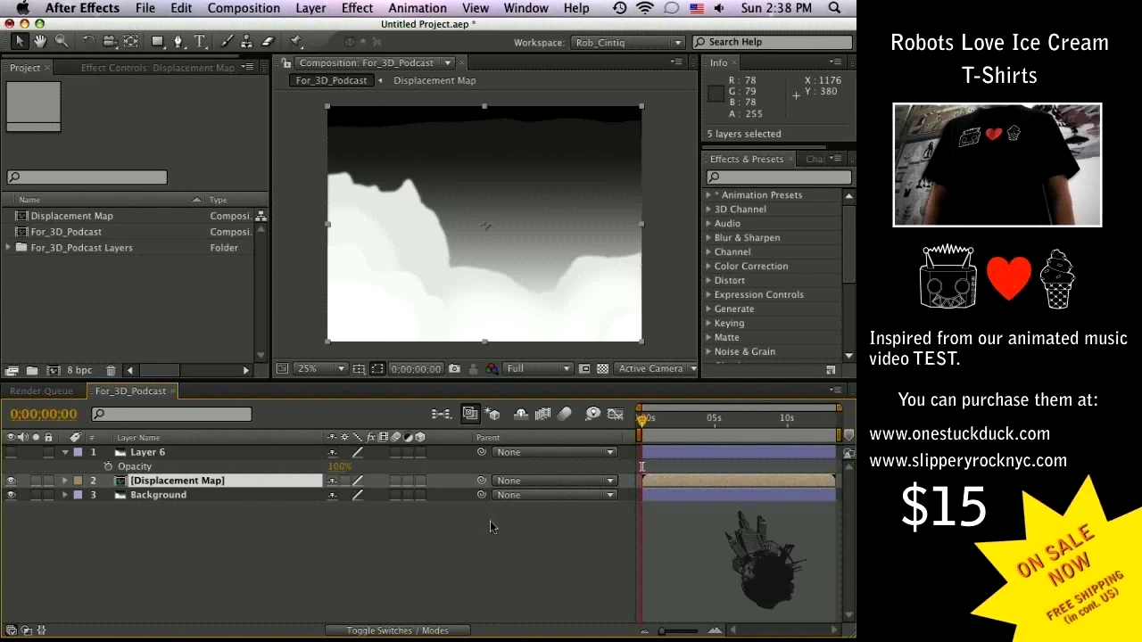
Duplicate Background, name the copy 'Left' and original 'Right', and move Displacement Map below Left
click(185, 496)
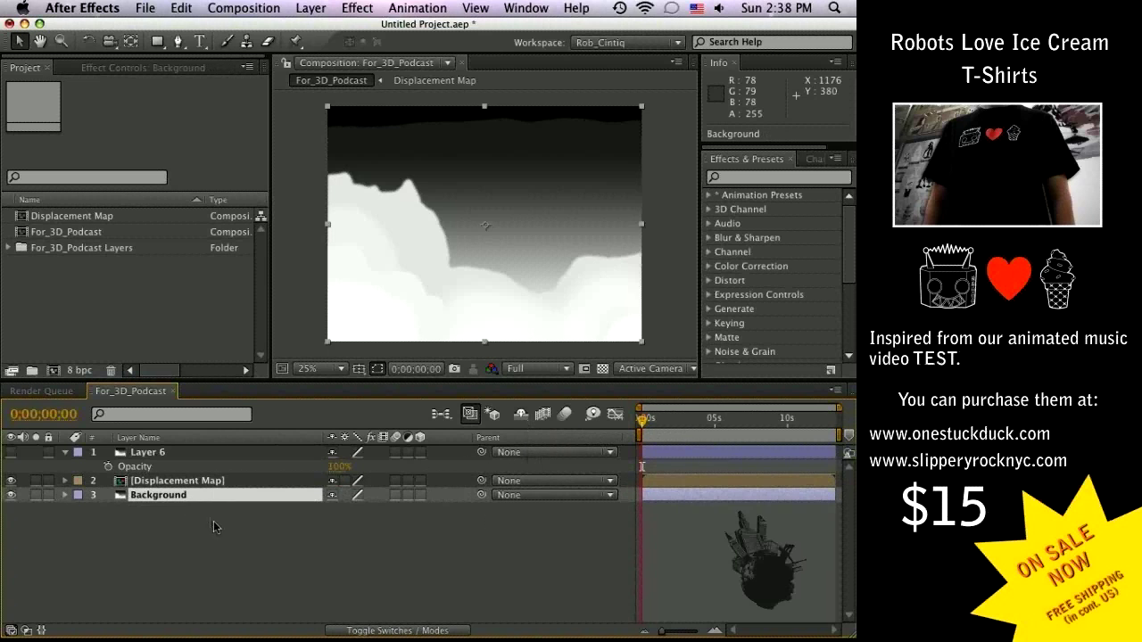
key(super+d)
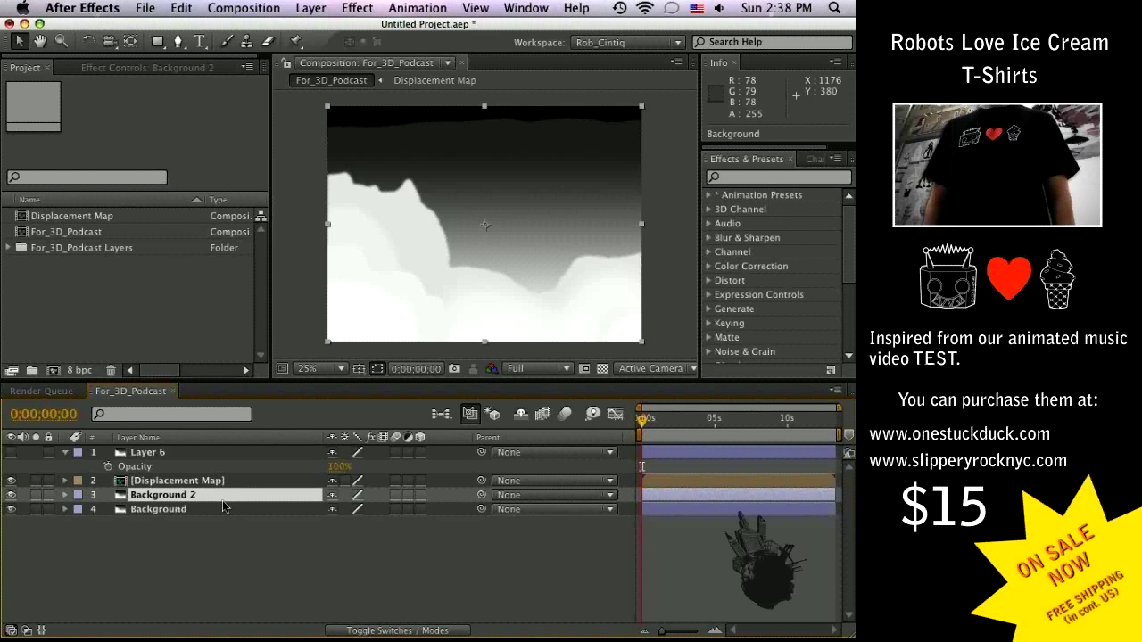
key(Return)
text(Left)
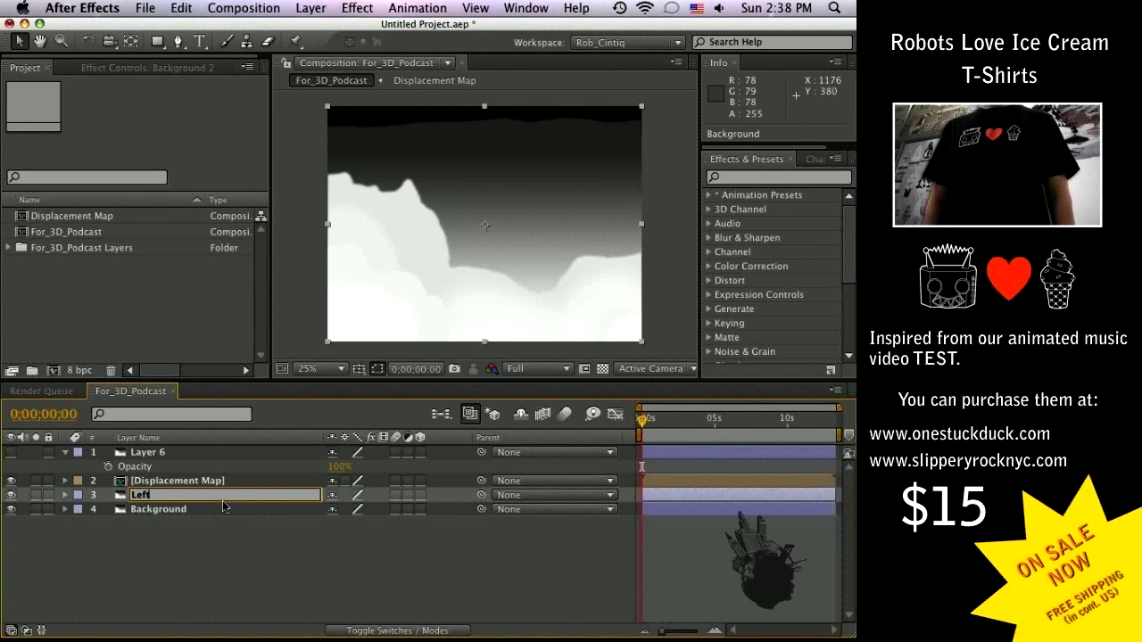
key(Return)
key(super+Down)
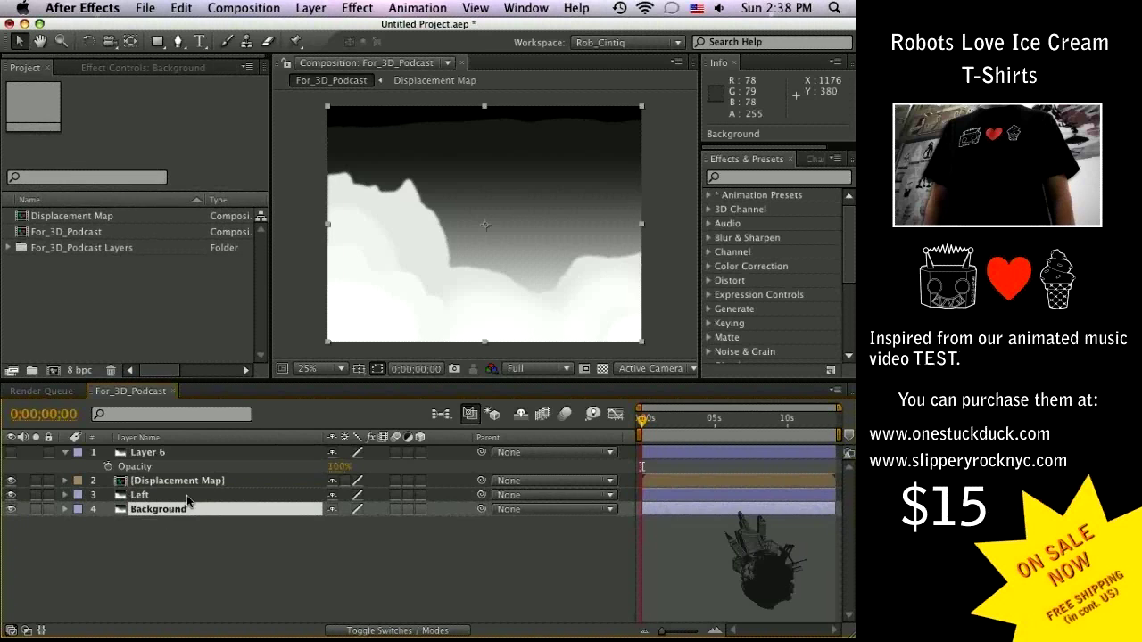
key(Return)
text(Right)
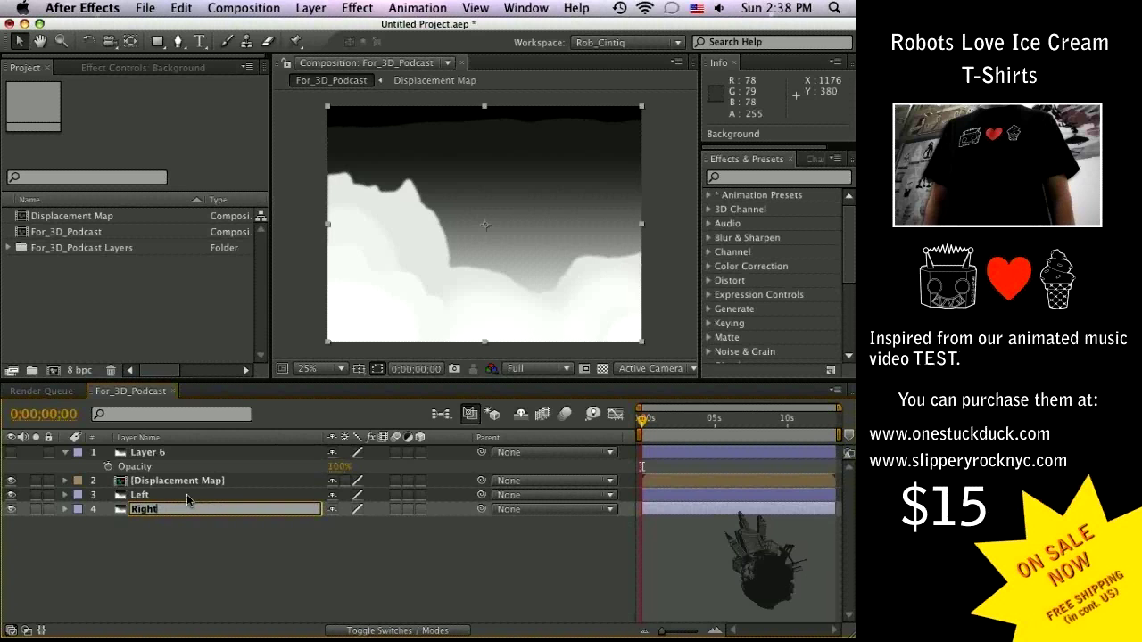
key(Return)
mouse_move(195, 480)
mouse_down()
mouse_move(199, 496)
mouse_move(187, 498)
mouse_up()
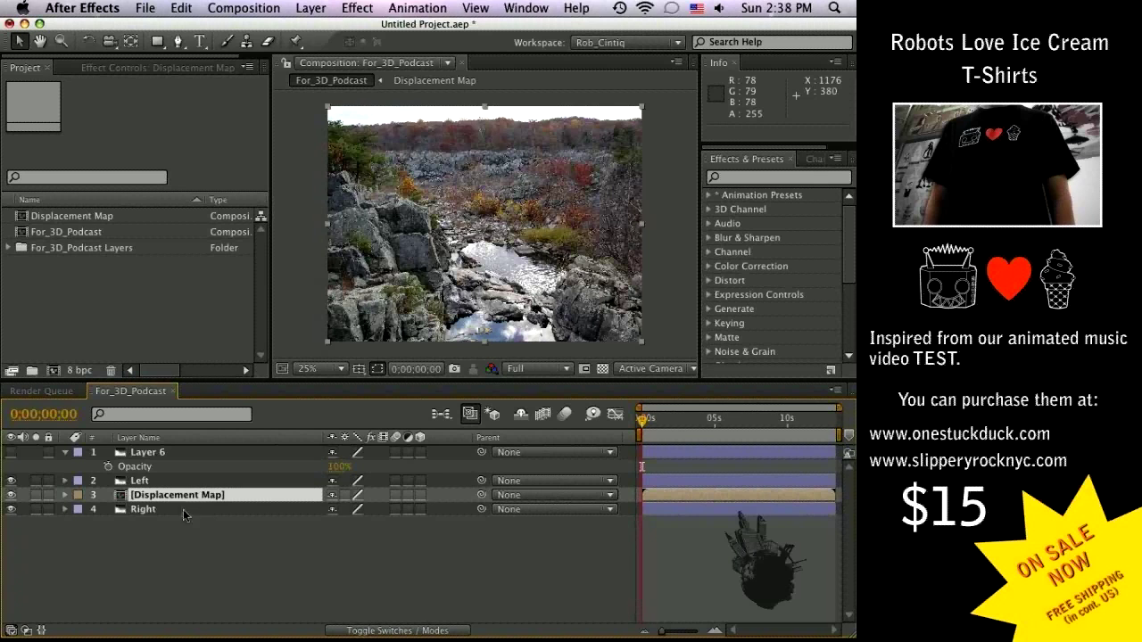
click(183, 507)
Pre-compose the Right and Displacement Map layers into a composition named 'Right'
shift+click(195, 495)
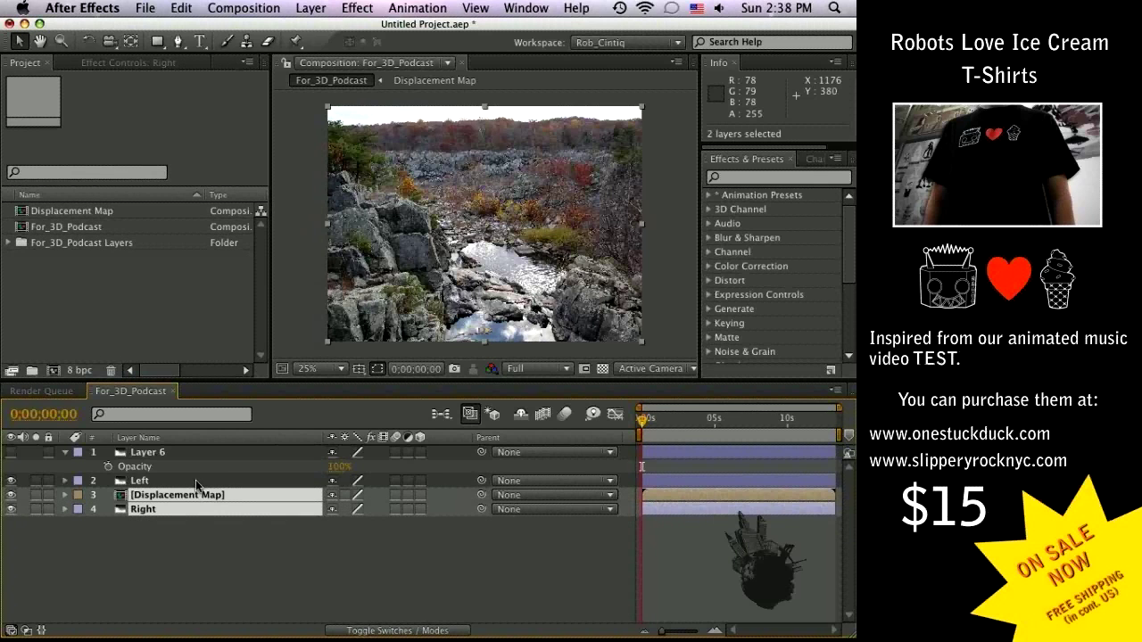
key(super+shift+c)
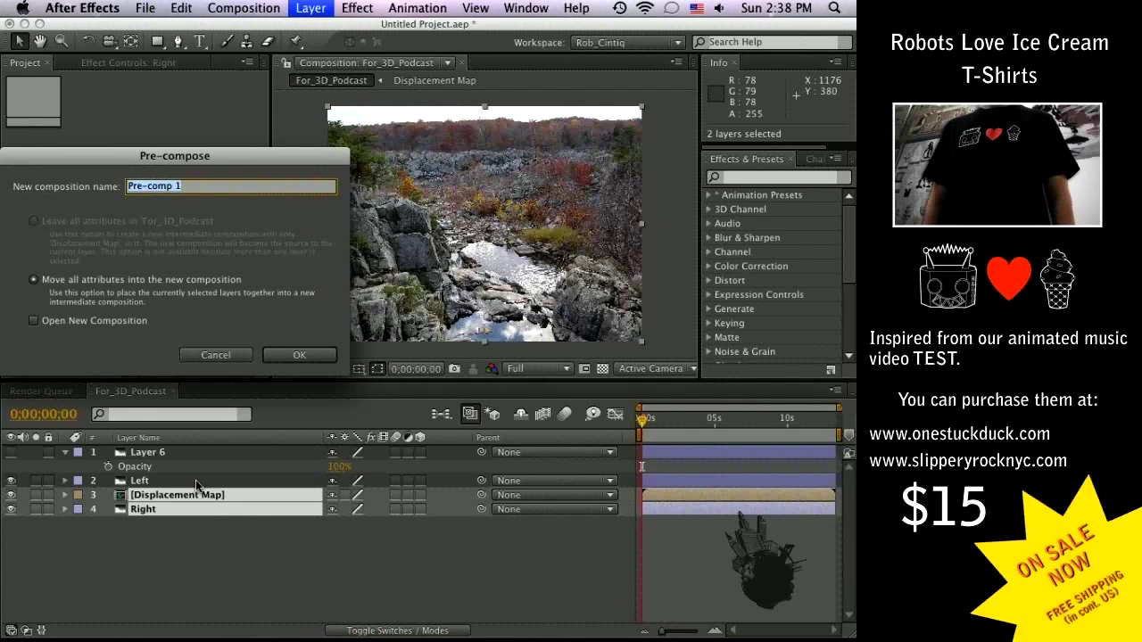
text(Right)
key(Return)
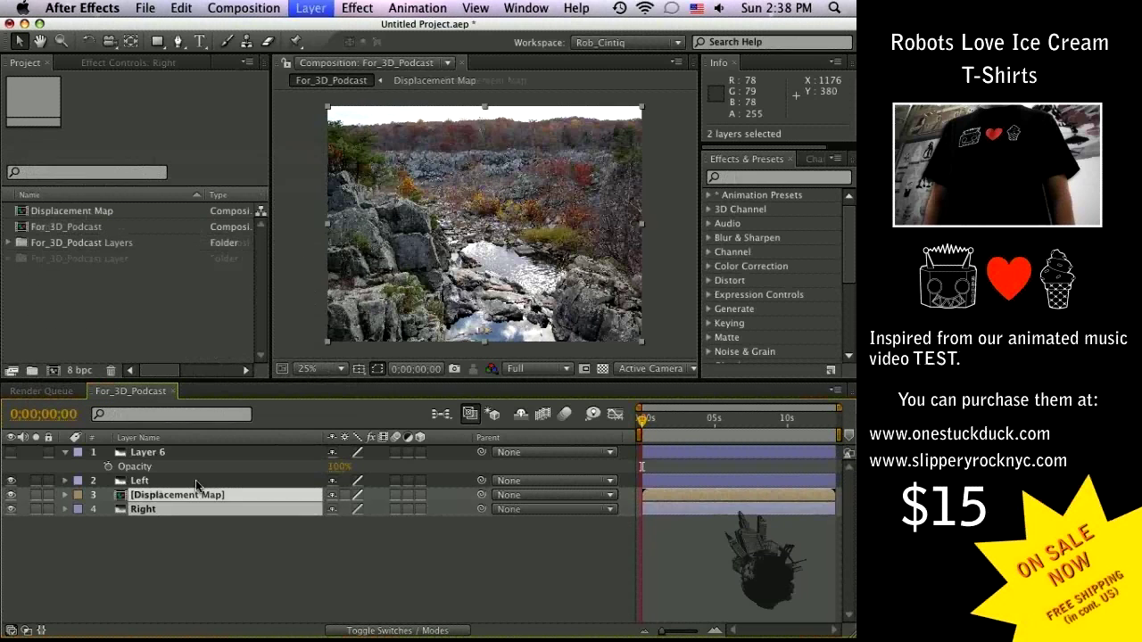
Delete Layer 6 from the composition, leaving Left above Right
click(190, 451)
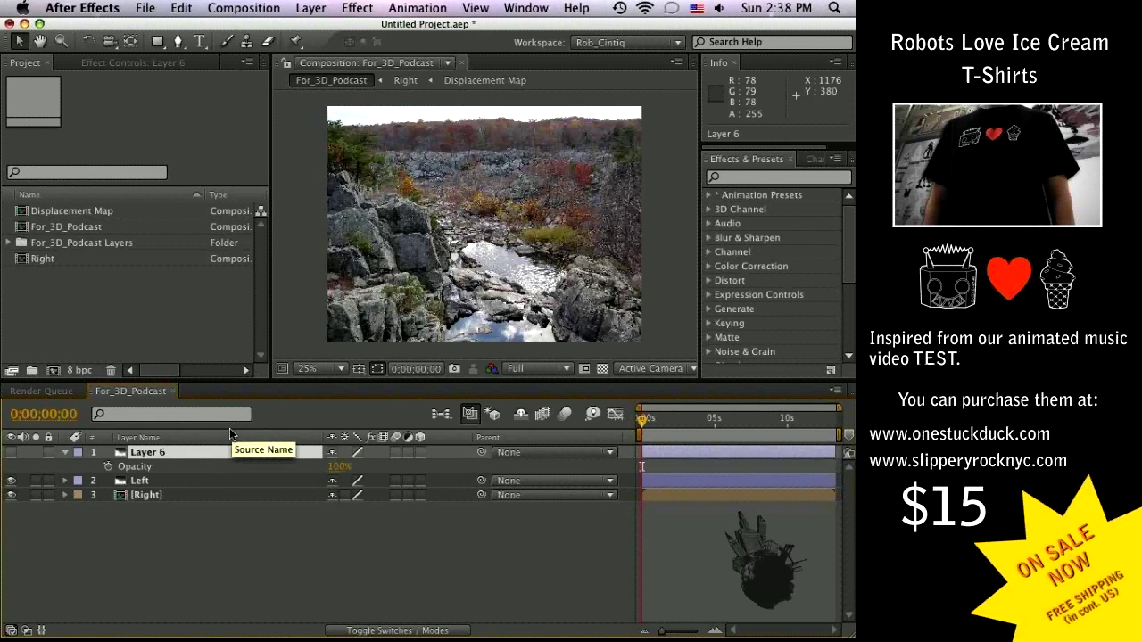
key(Delete)
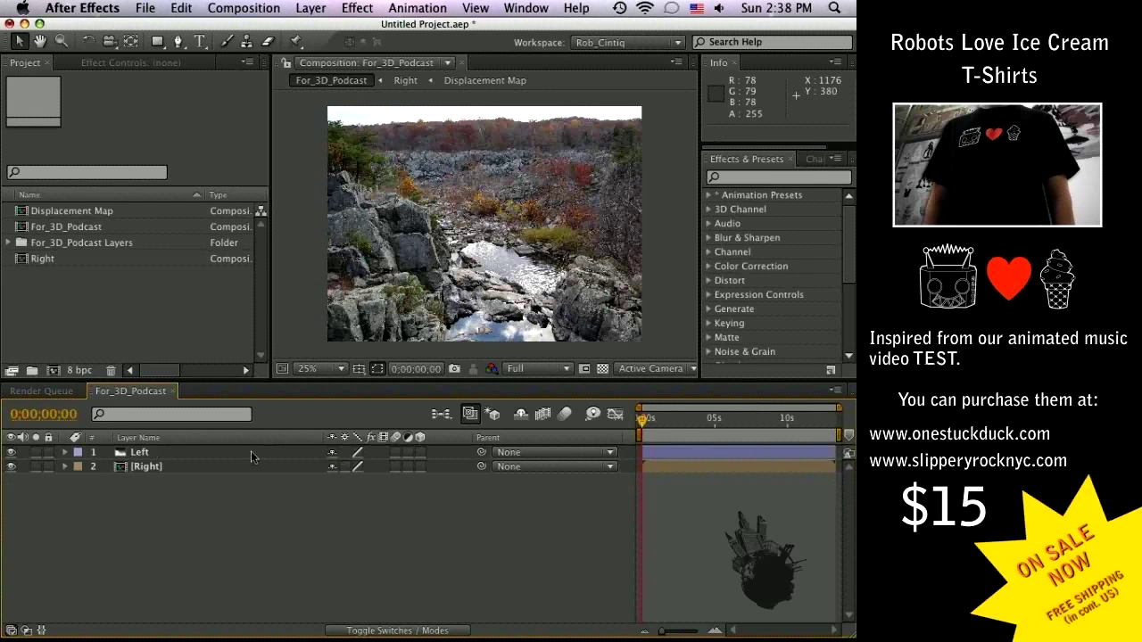
click(250, 452)
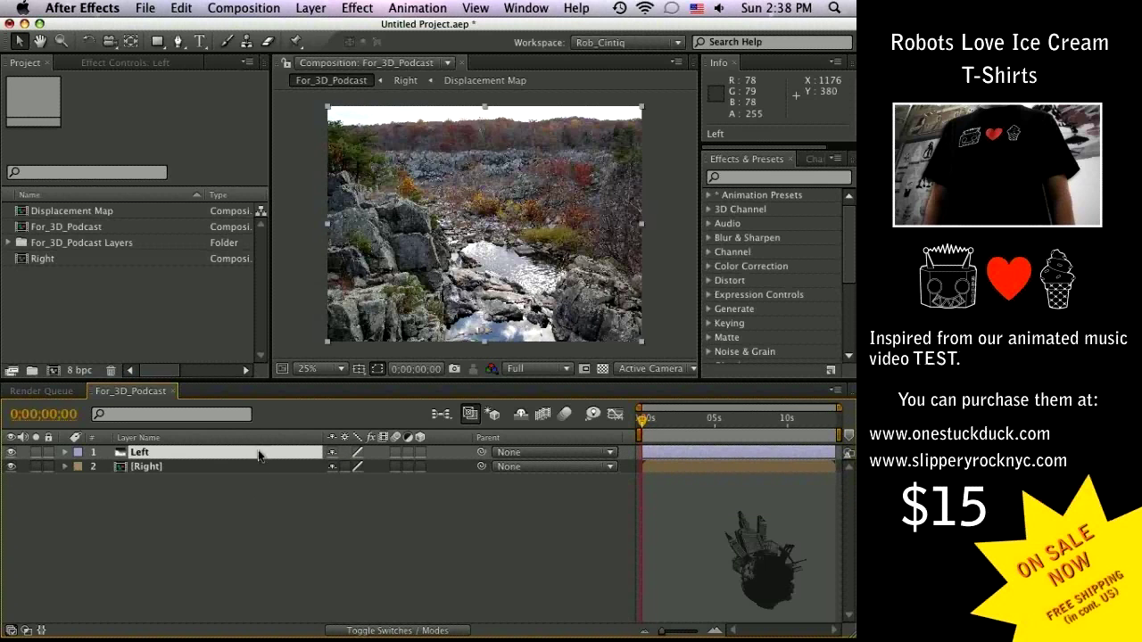
Pre-compose the Left layer as 'Left' with all attributes moved into the new composition
key(super+shift+c)
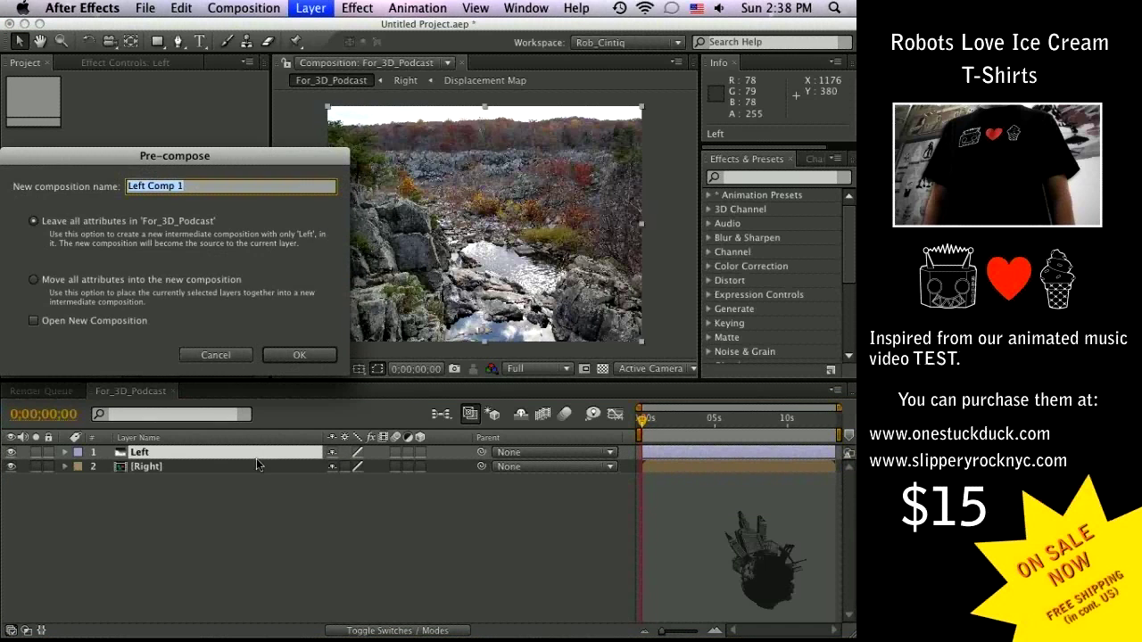
key(Right)
key(BackSpace)
key(BackSpace)
click(300, 355)
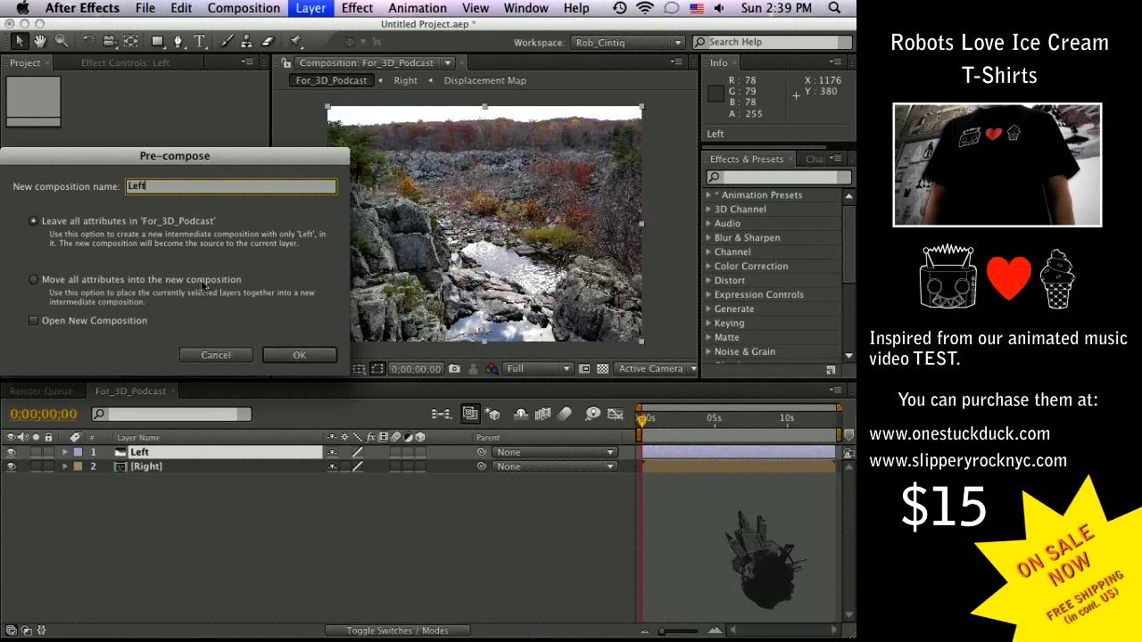
click(200, 280)
click(297, 355)
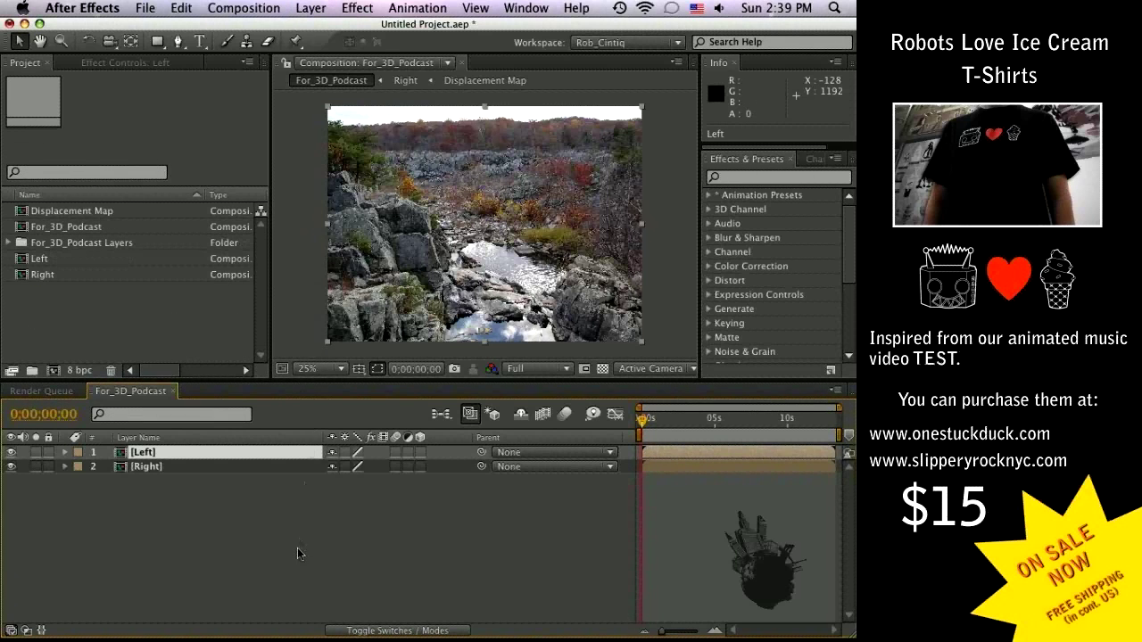
click(477, 527)
click(145, 452)
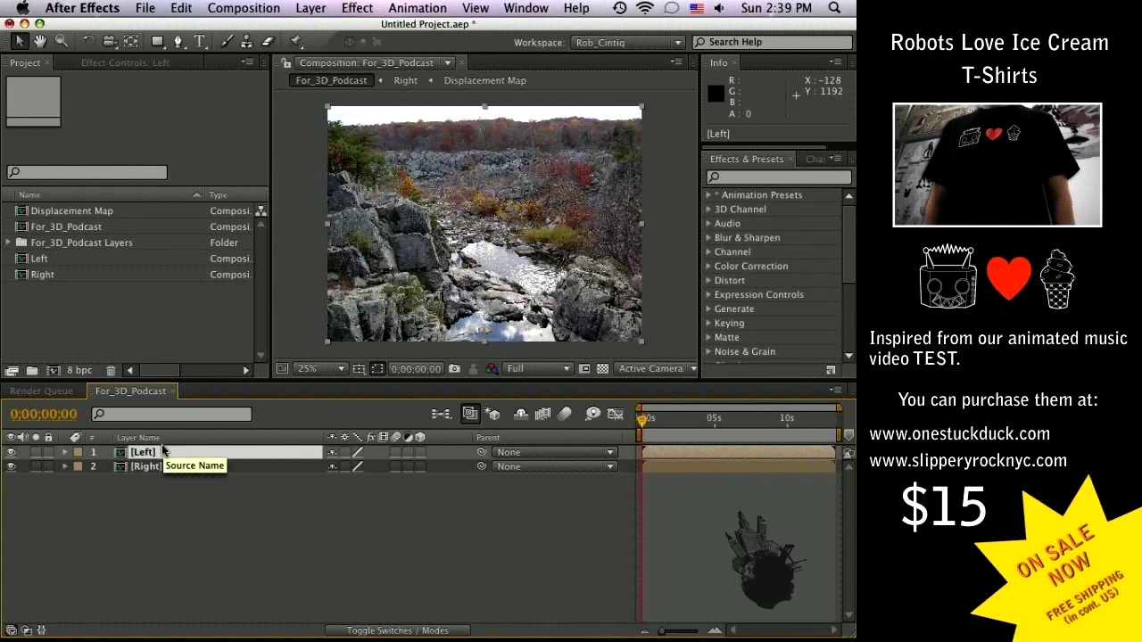
Apply the Perspective > 3D Glasses effect to the Left layer
click(357, 8)
mouse_move(401, 282)
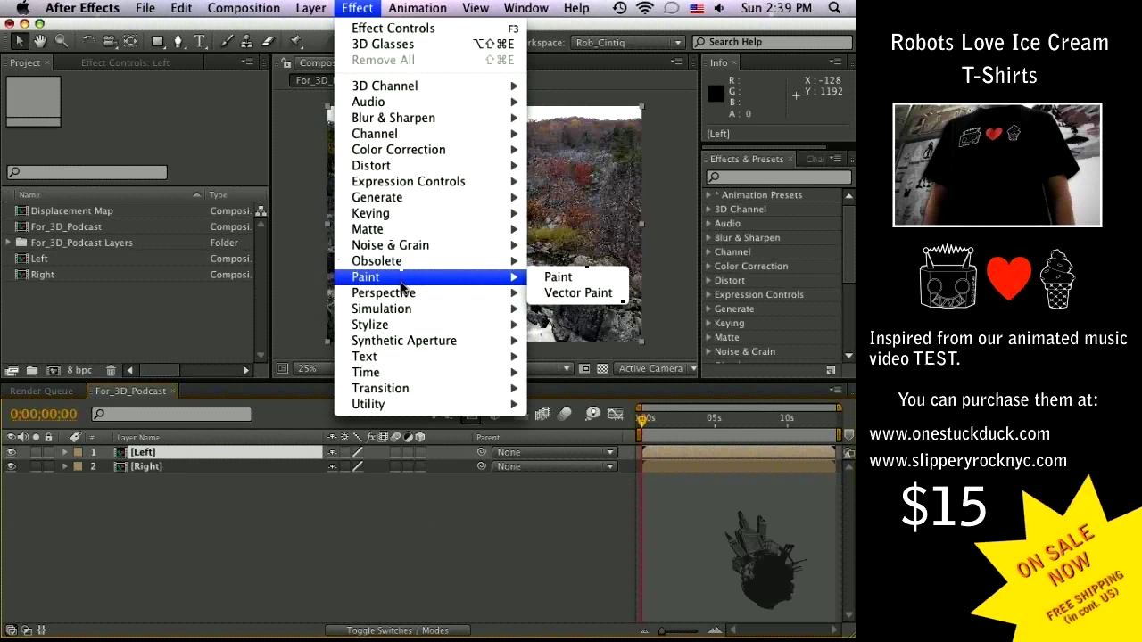
mouse_move(521, 294)
click(596, 292)
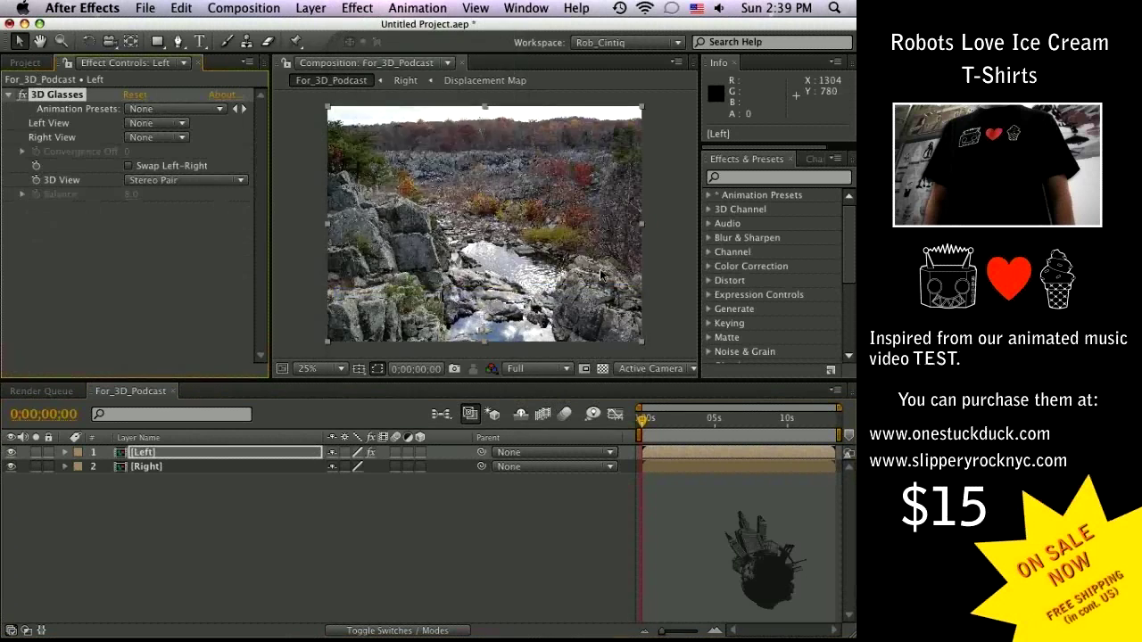
Set Left View 1. Left, Right View 2. Right, 3D View Red Blue LR; open the Right comp
click(155, 125)
click(160, 145)
click(165, 139)
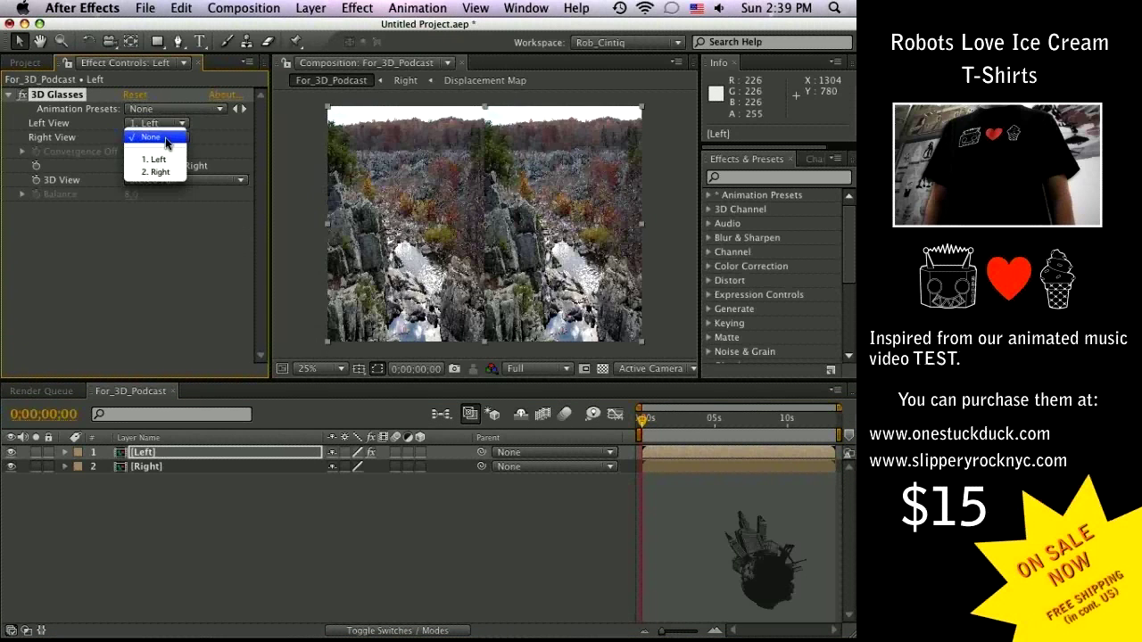
click(159, 172)
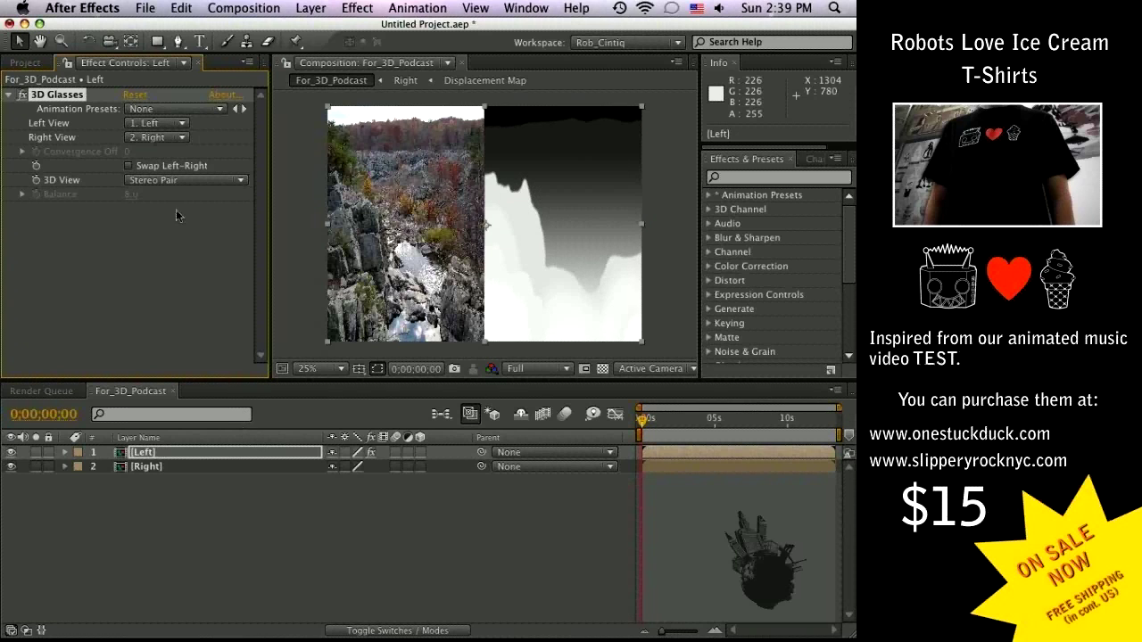
click(149, 181)
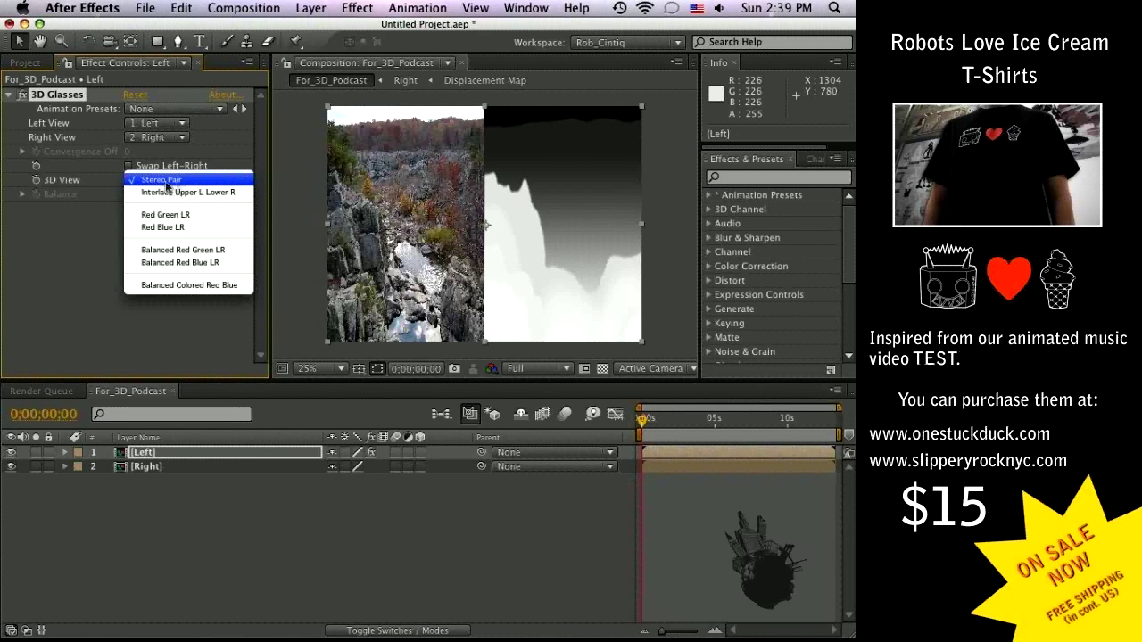
click(194, 228)
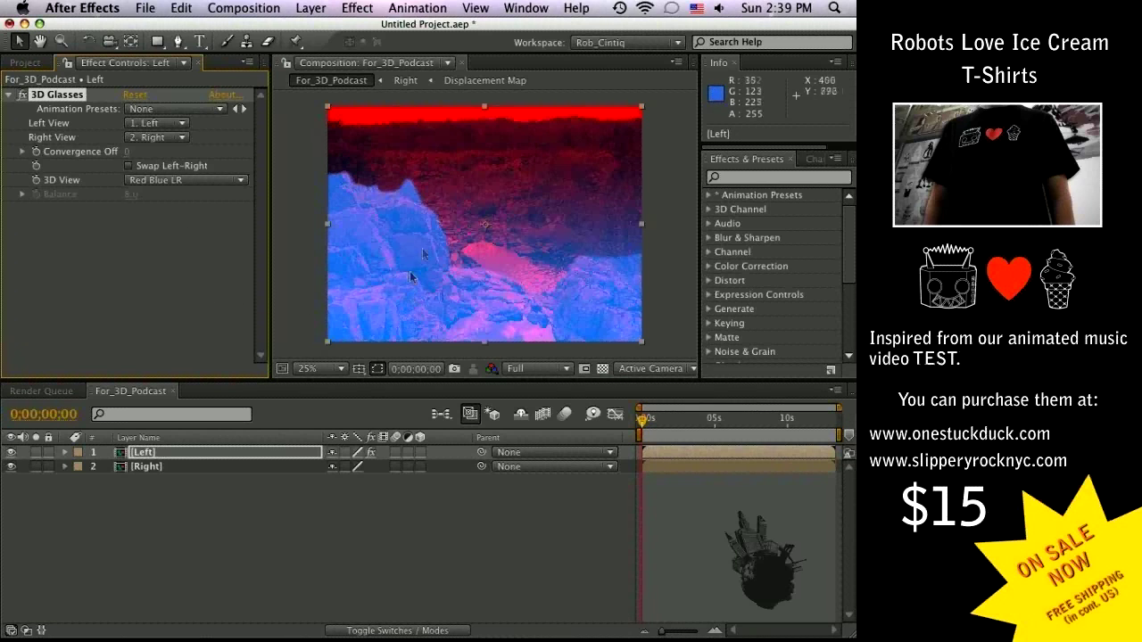
double_click(156, 467)
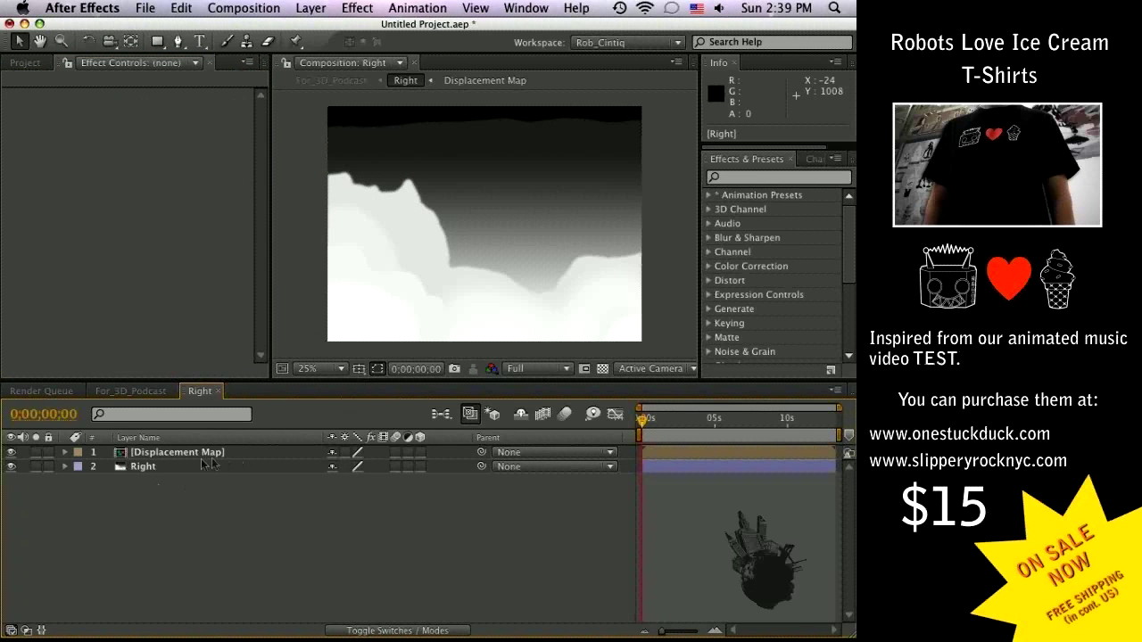
Move Displacement Map below Right, hide it, and add the Displacement Map effect to Right
drag(189, 454, 190, 477)
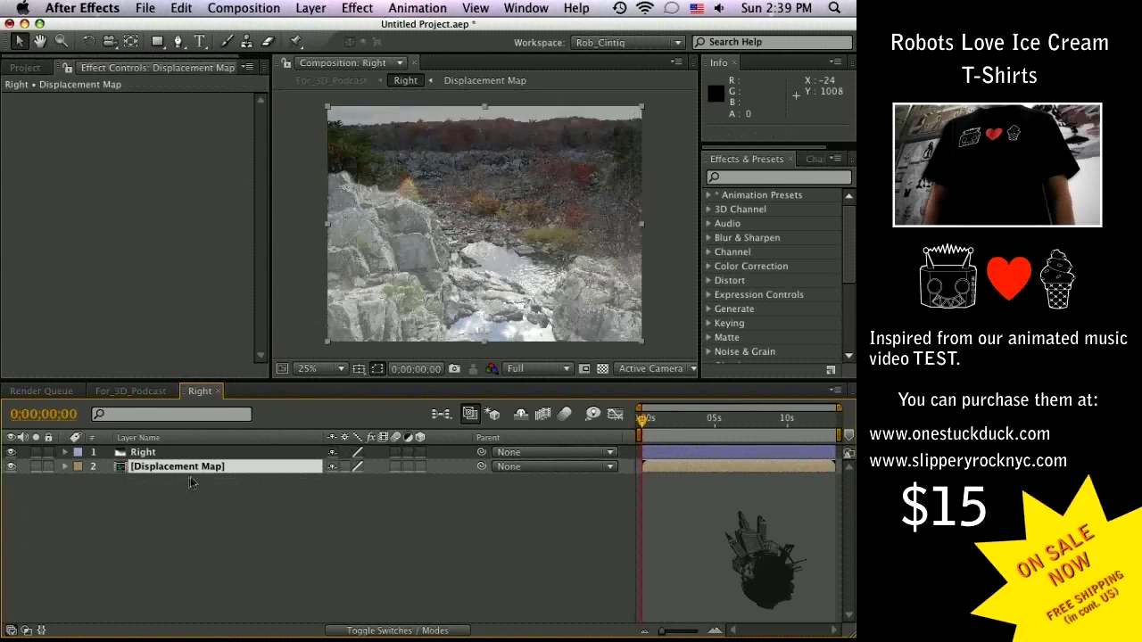
click(10, 467)
click(148, 456)
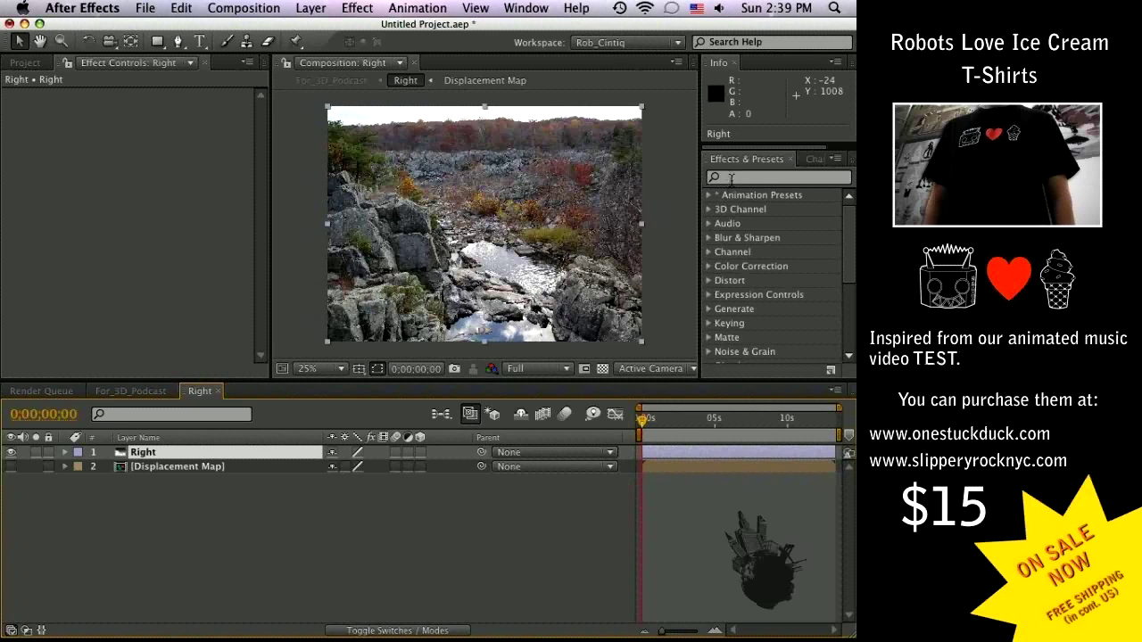
click(745, 177)
text(displ)
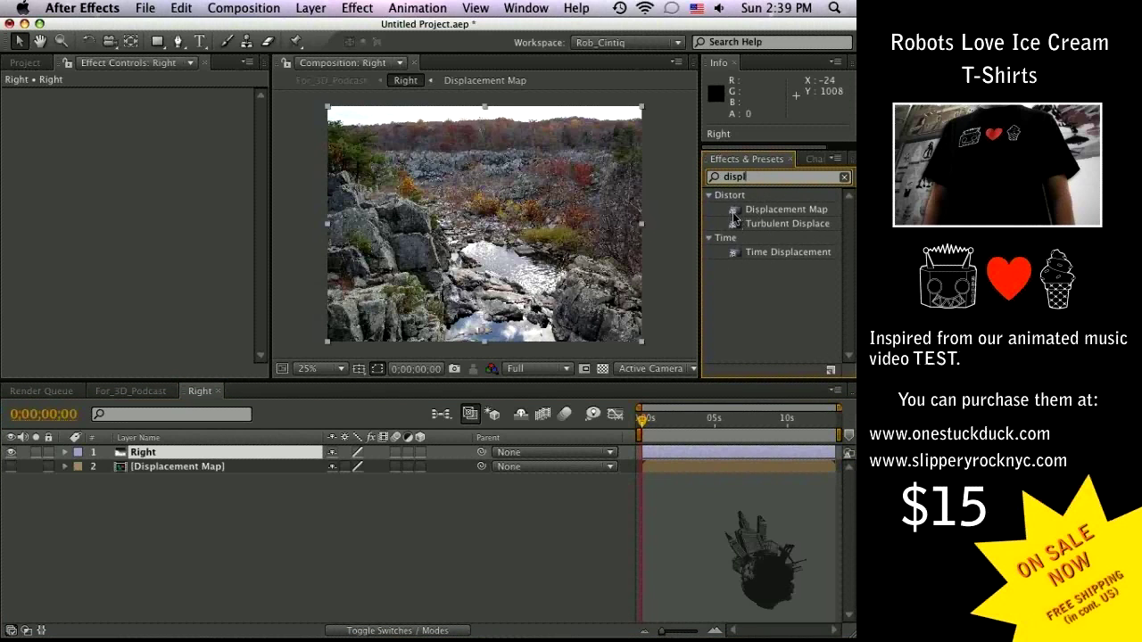
drag(736, 214, 684, 279)
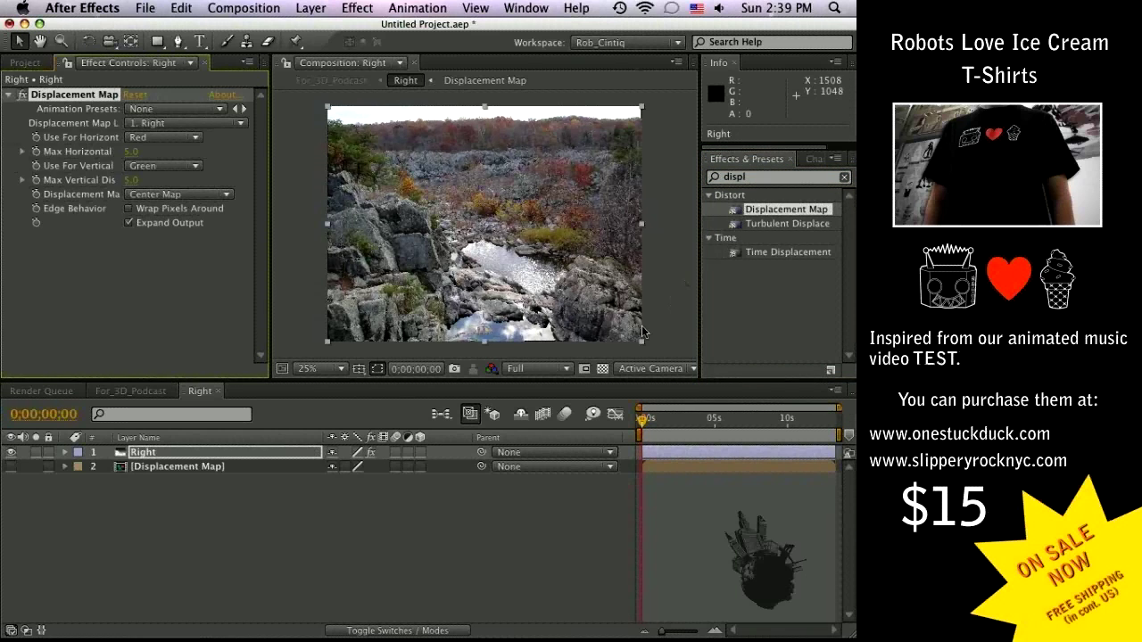
Map from layer 2. Displacement Map, Luminance on both axes, max horizontal and vertical 0
click(192, 122)
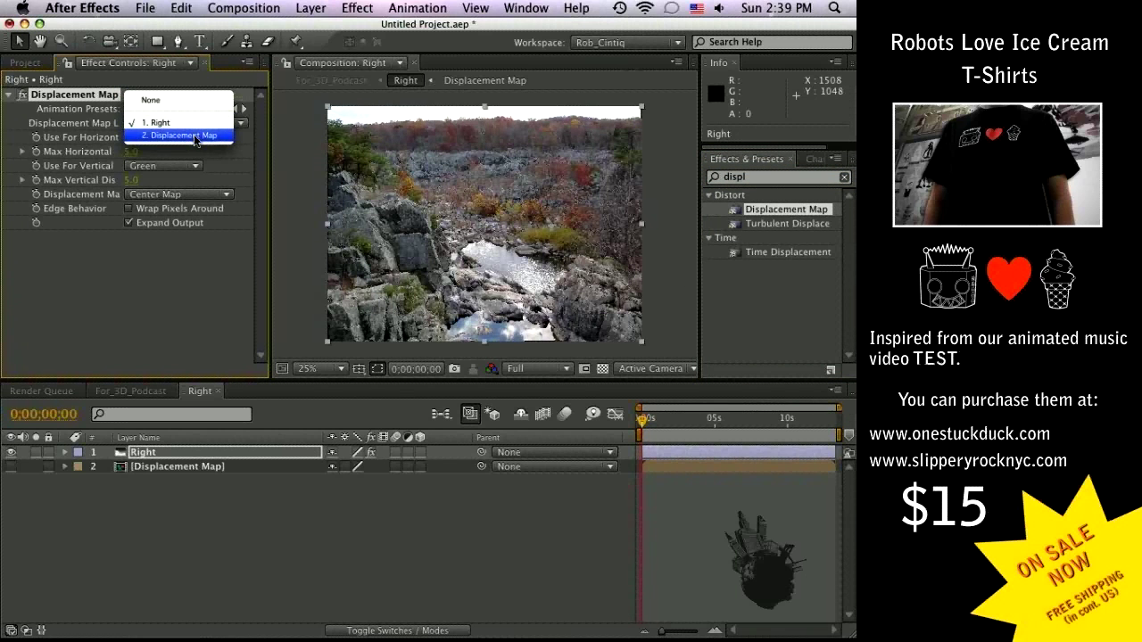
click(195, 136)
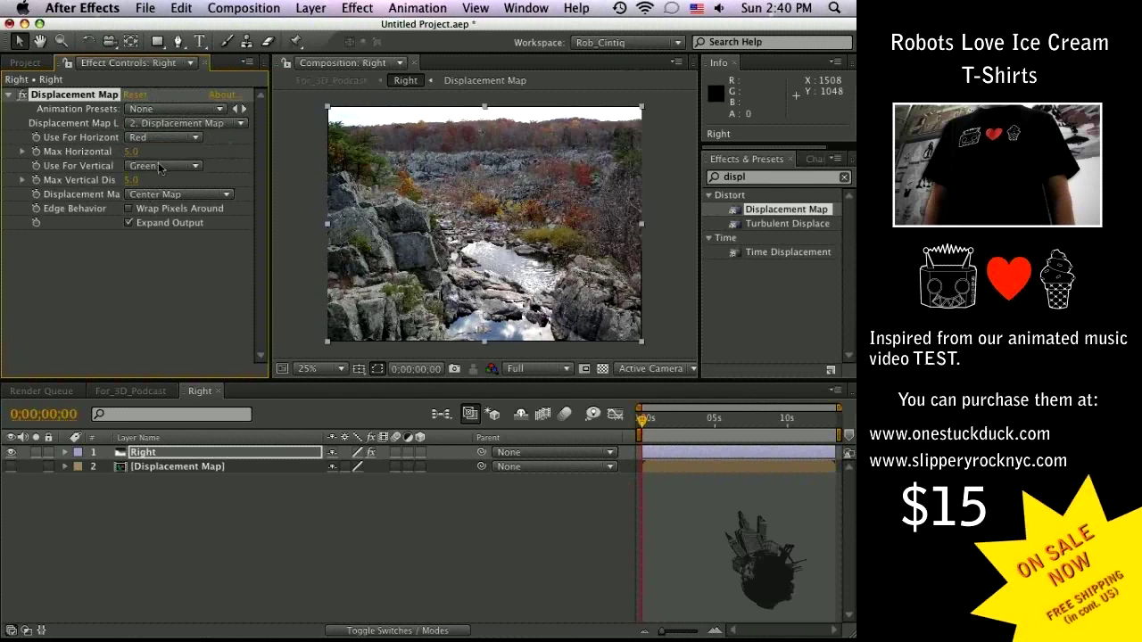
click(172, 138)
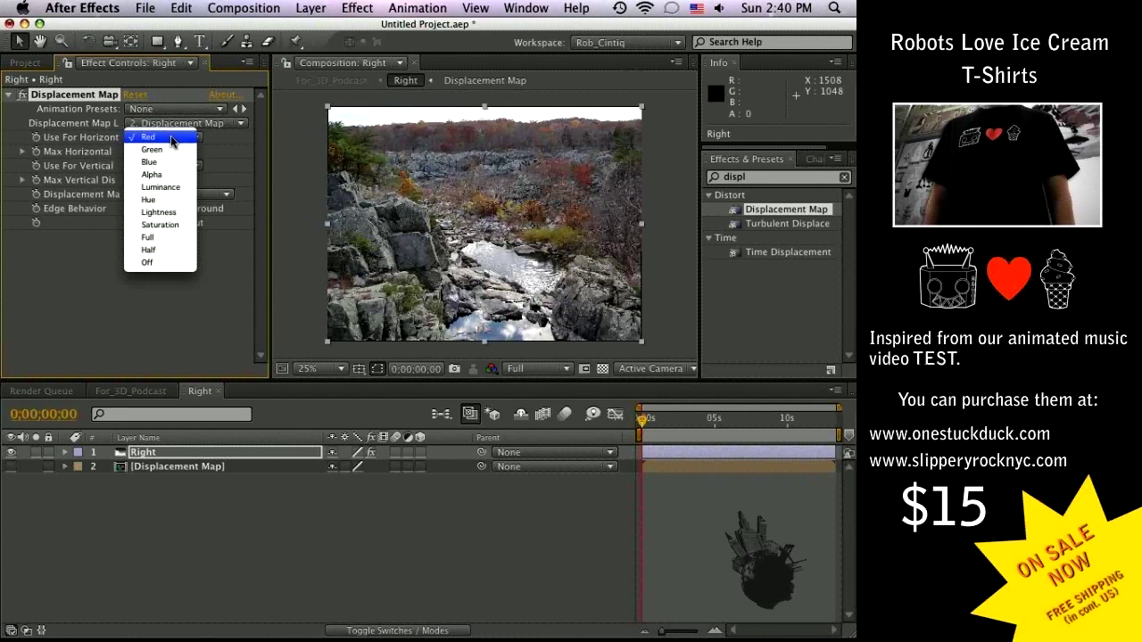
click(161, 187)
click(170, 165)
click(161, 203)
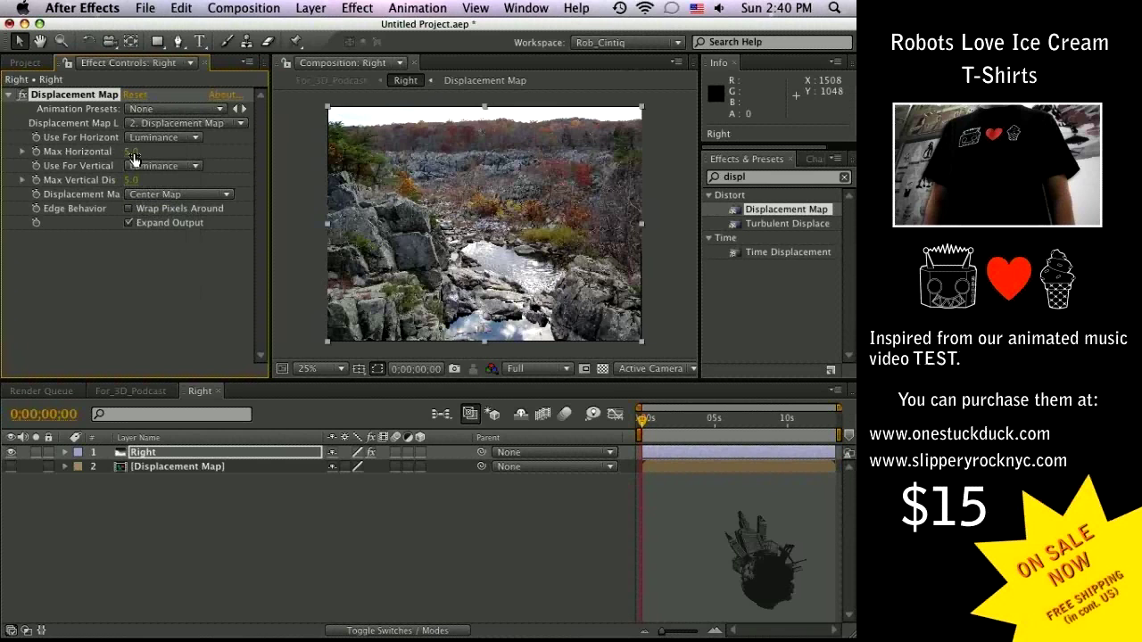
text(0)
key(Return)
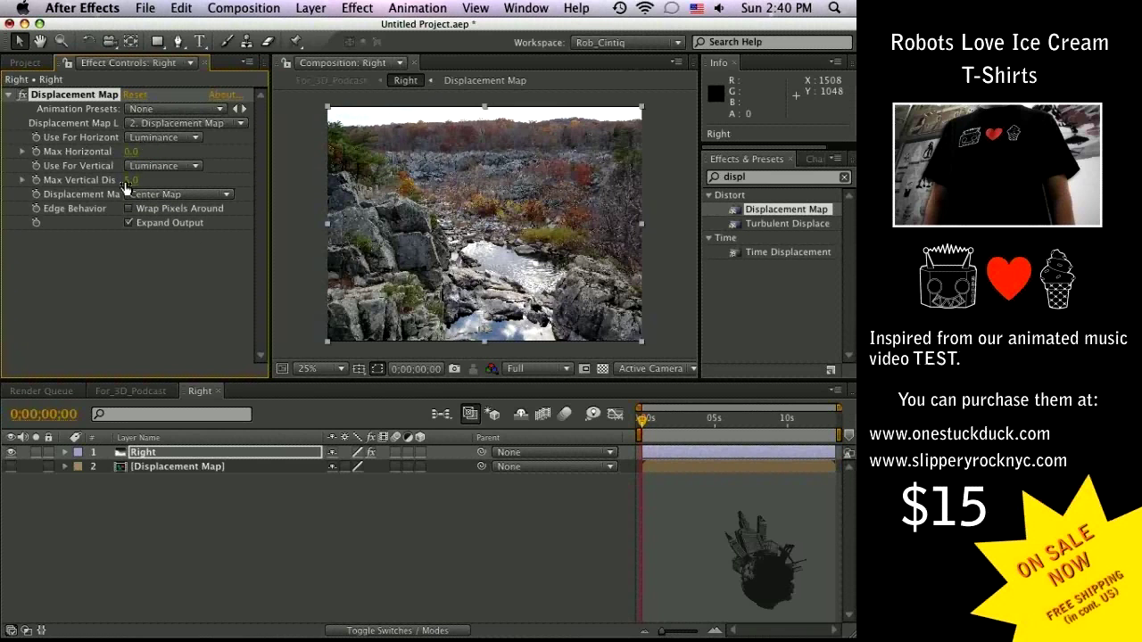
text(0)
key(Return)
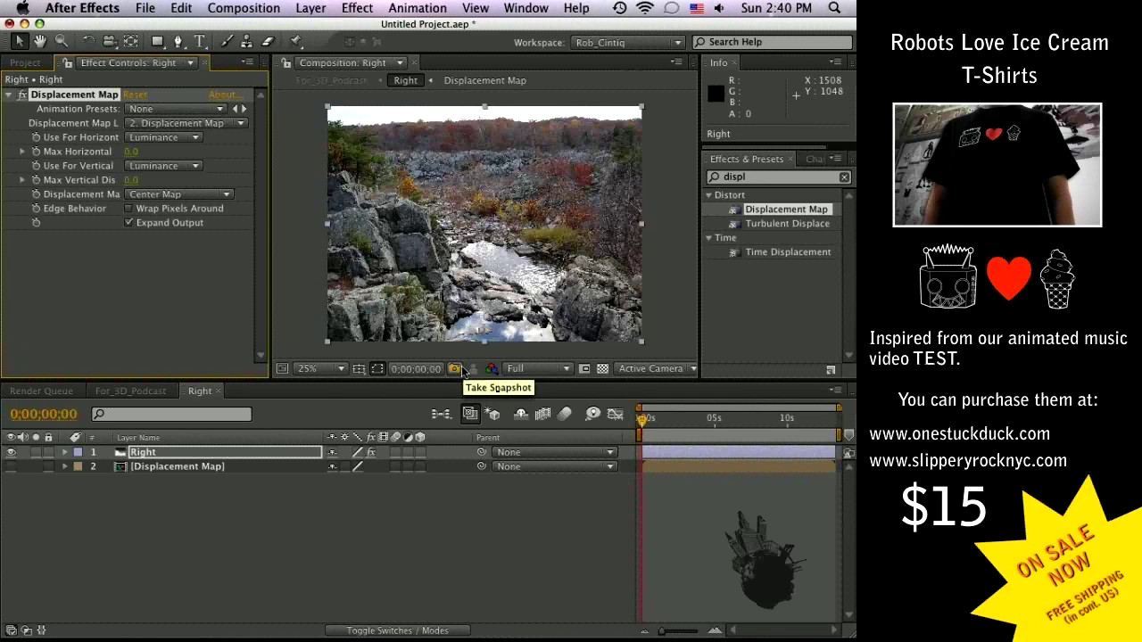
Snapshot the comp, then scrub Max Horizontal Displacement while checking the image's left edge at 50%
click(461, 367)
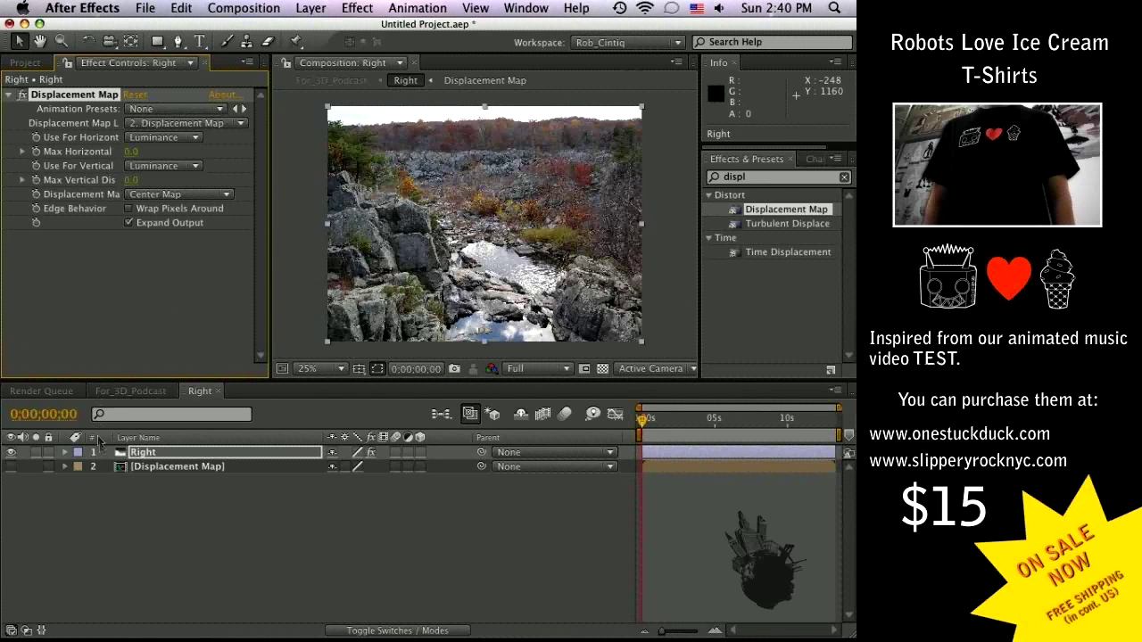
click(130, 156)
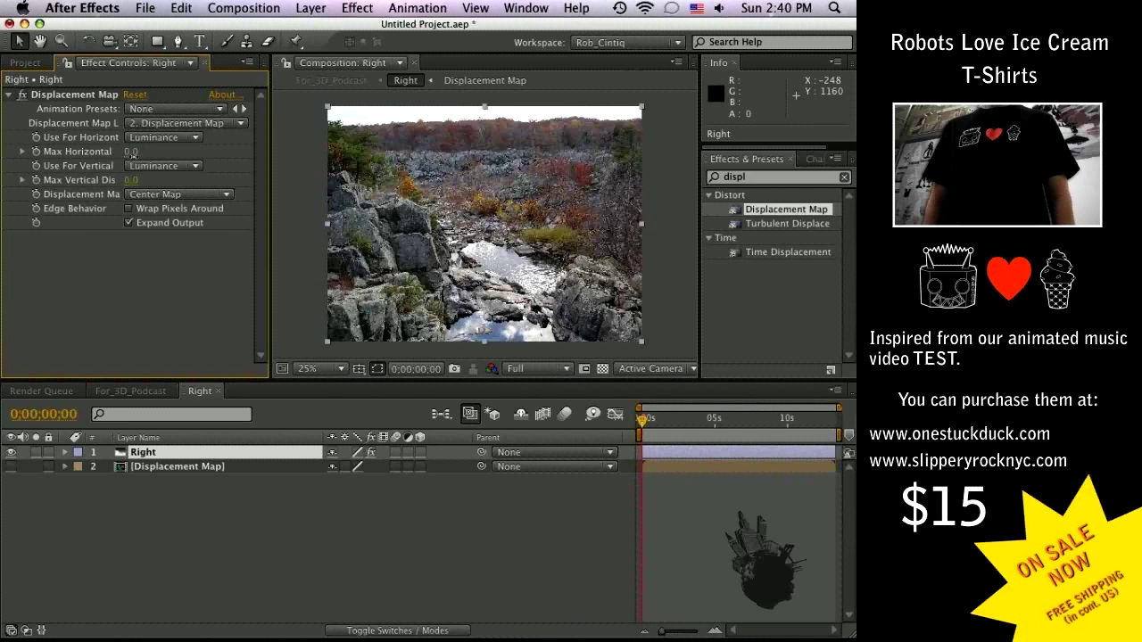
drag(131, 153, 124, 164)
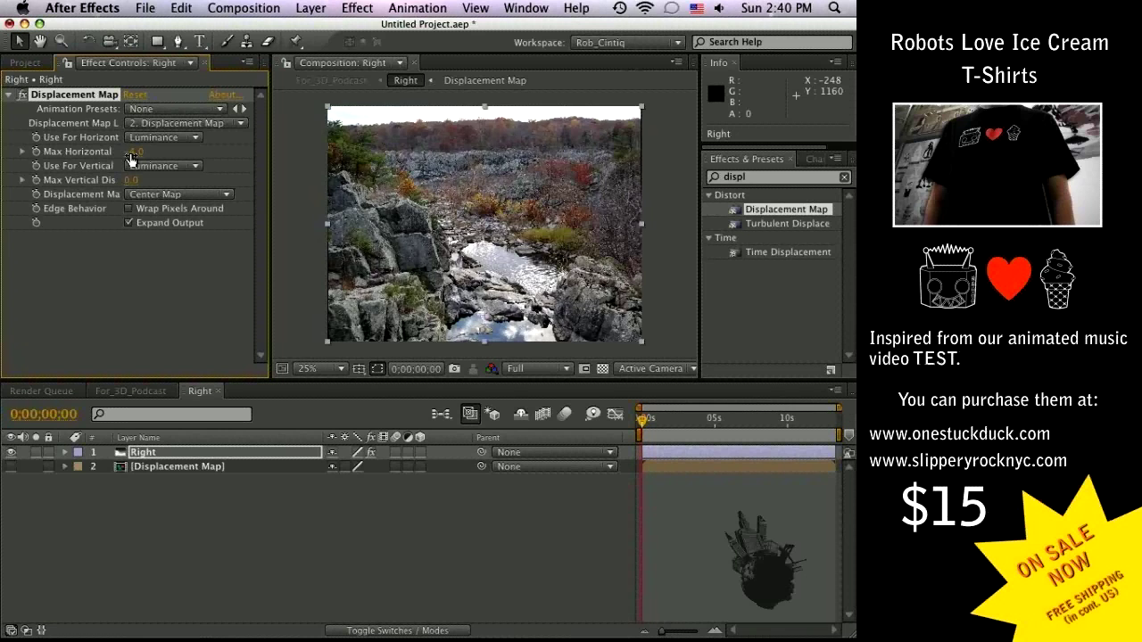
key(period)
key(h)
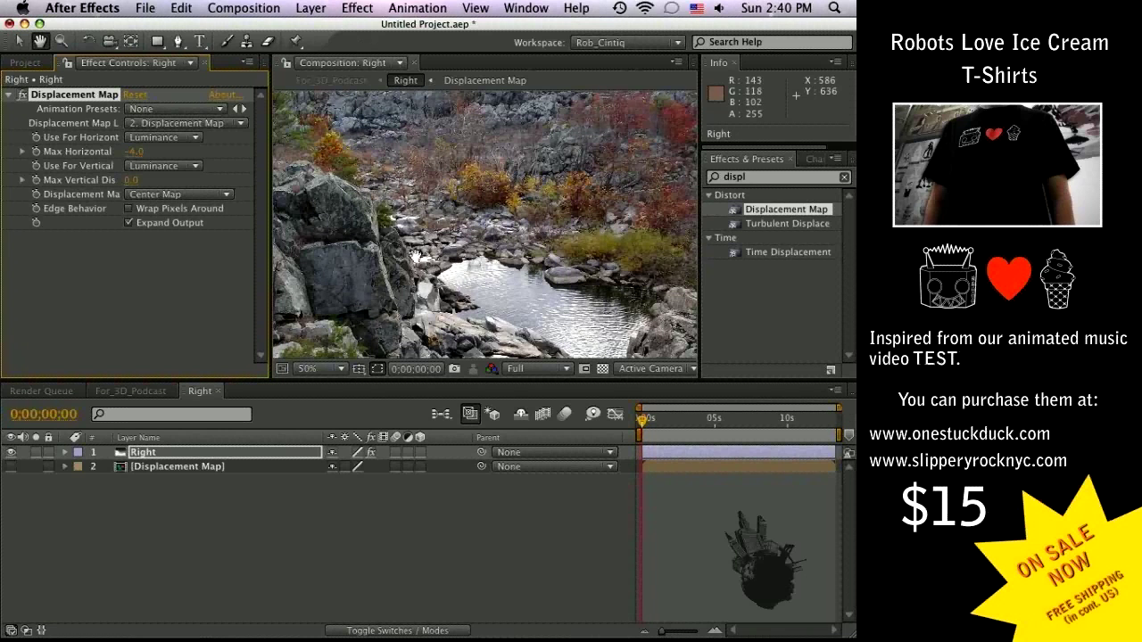
drag(410, 230, 526, 243)
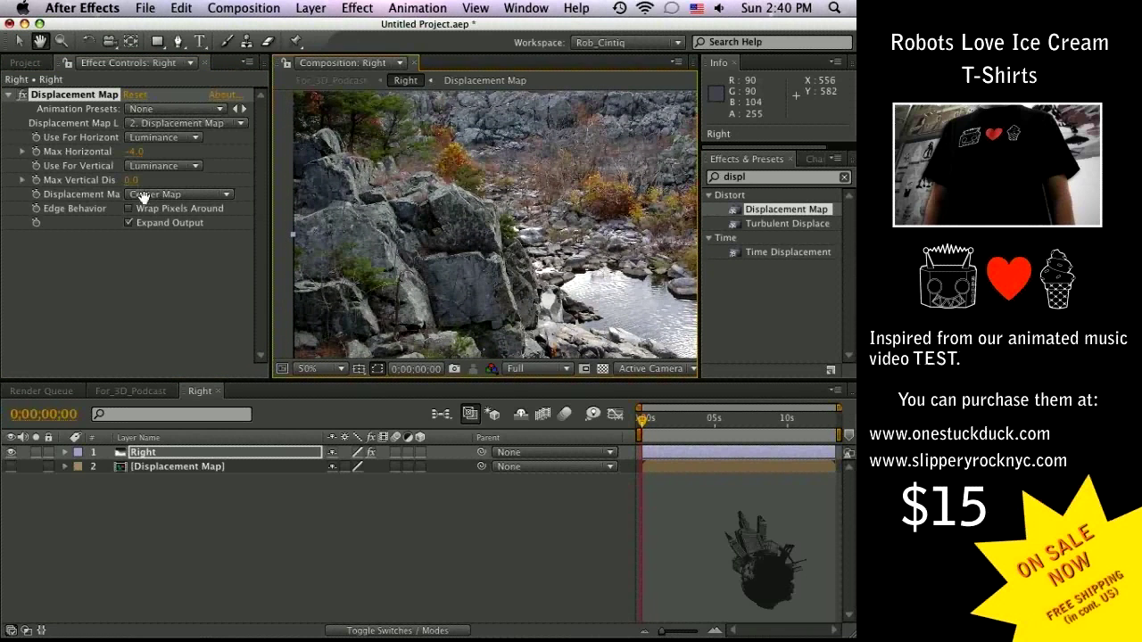
key(v)
Try Max Horizontal Displacement values from -4 up to 7, resetting to 0 in between
mouse_move(132, 153)
mouse_down()
mouse_move(142, 157)
mouse_move(120, 162)
mouse_move(134, 153)
mouse_up()
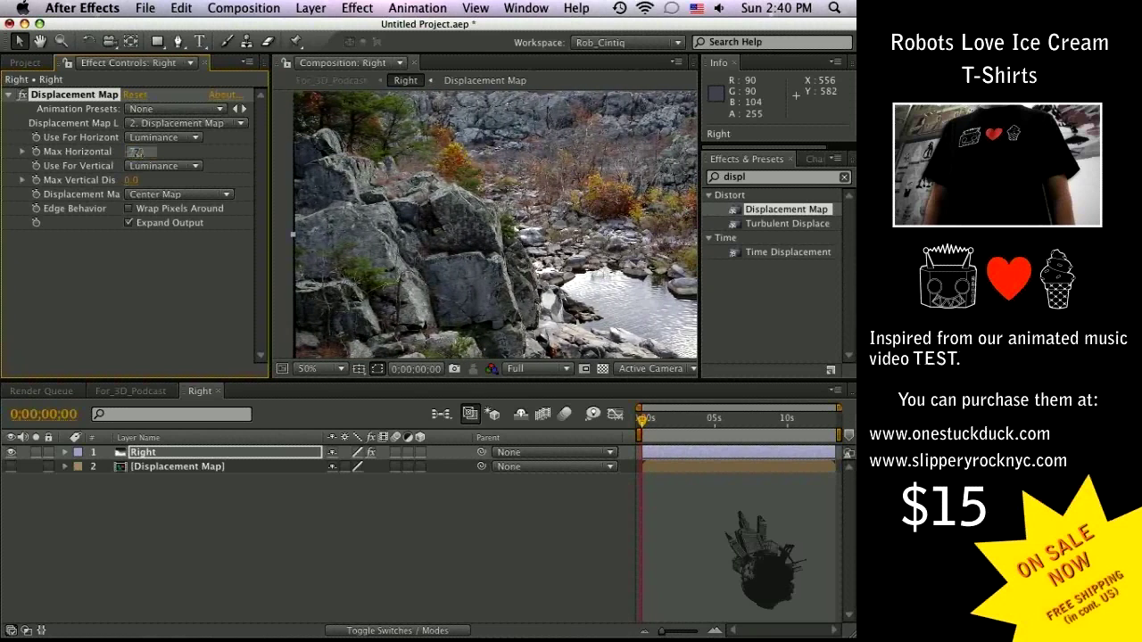
text(0)
key(Return)
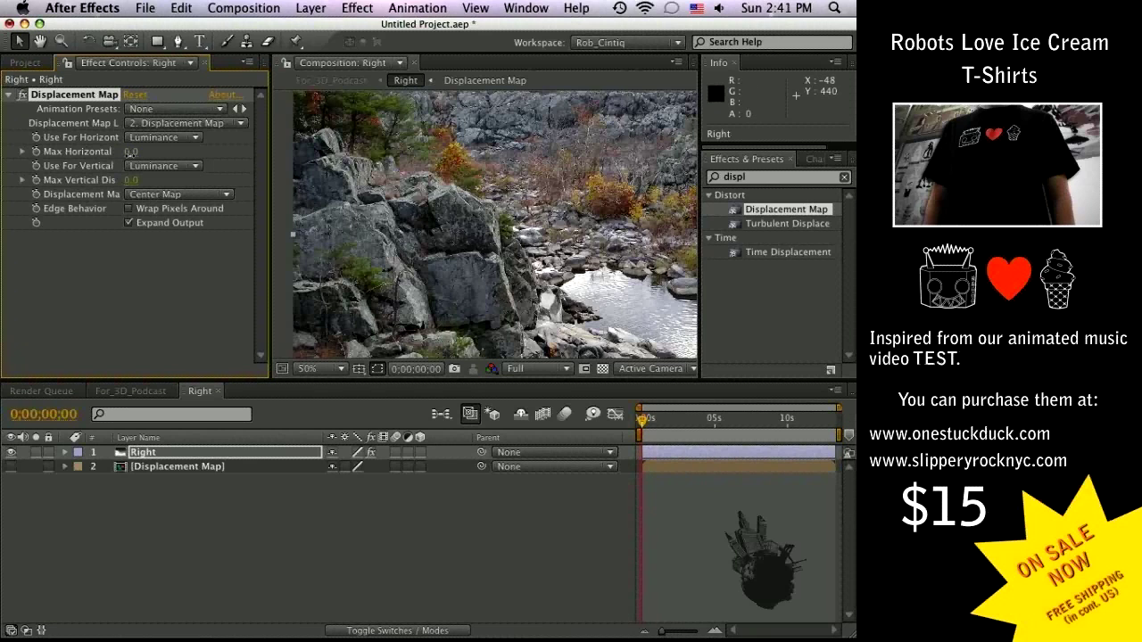
click(132, 151)
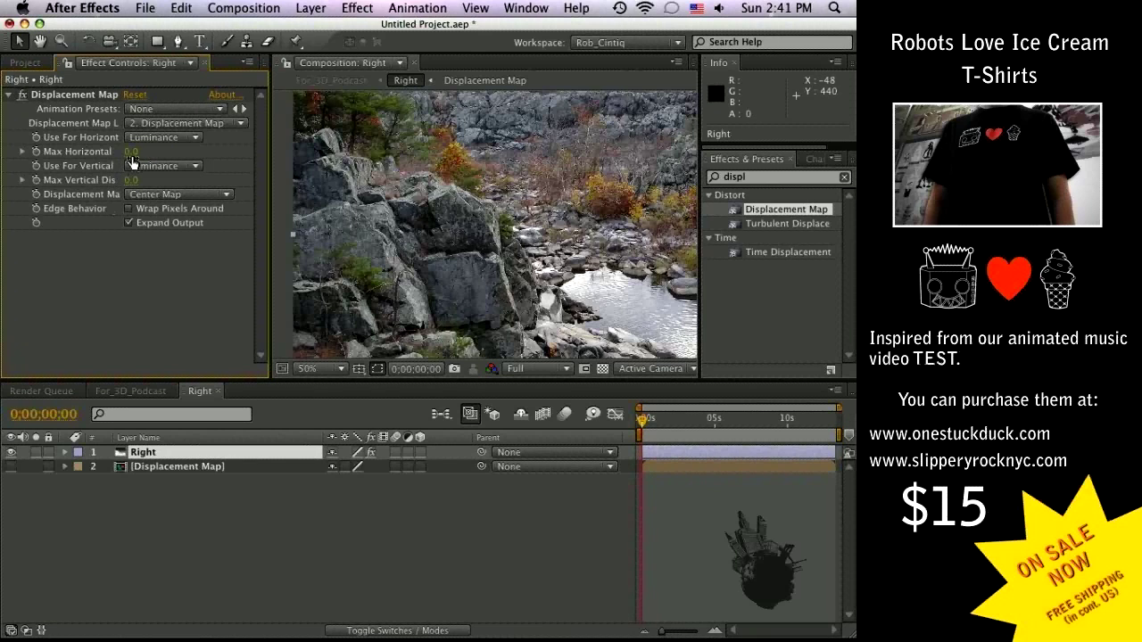
drag(129, 155, 136, 155)
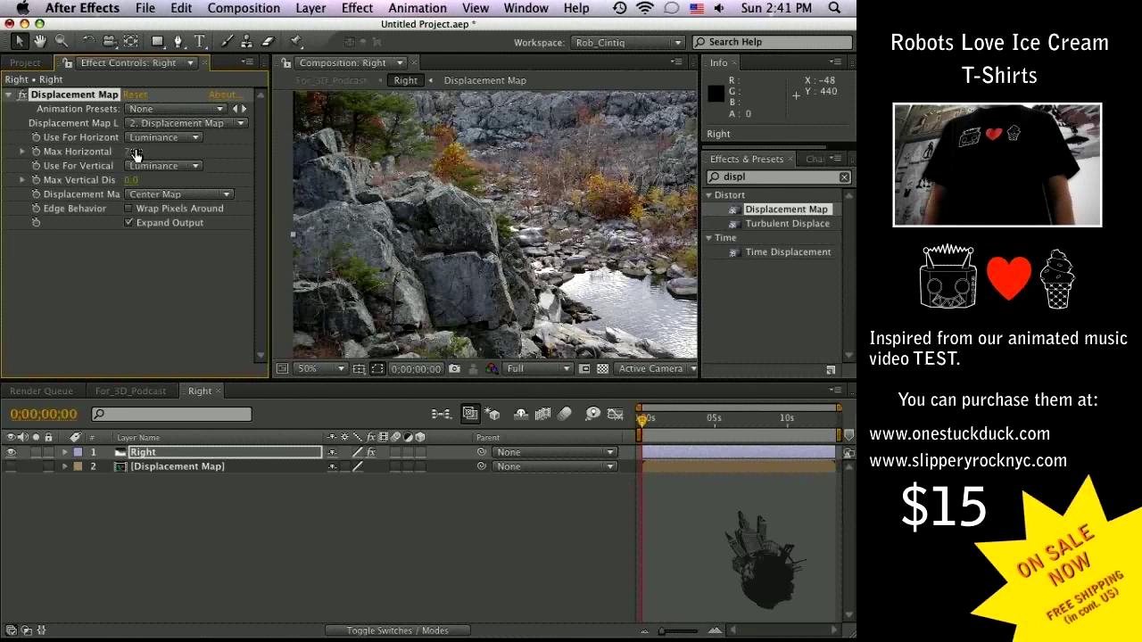
Zoom back out to 25%, recentre the image and view the For_3D_Podcast anaglyph
key(comma)
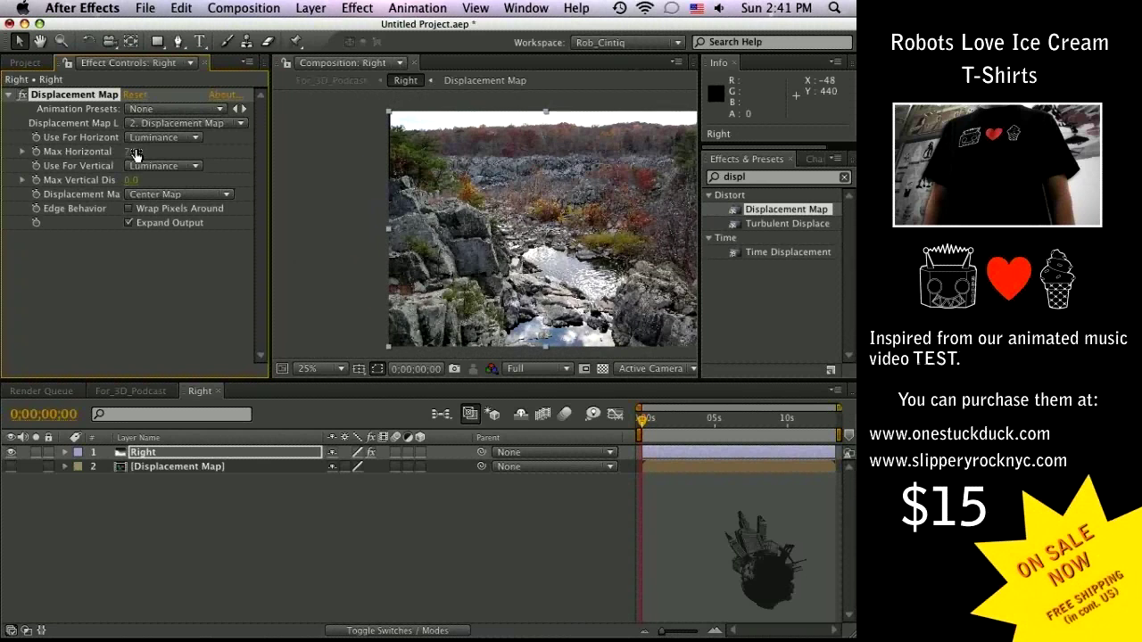
key(h)
drag(548, 258, 471, 233)
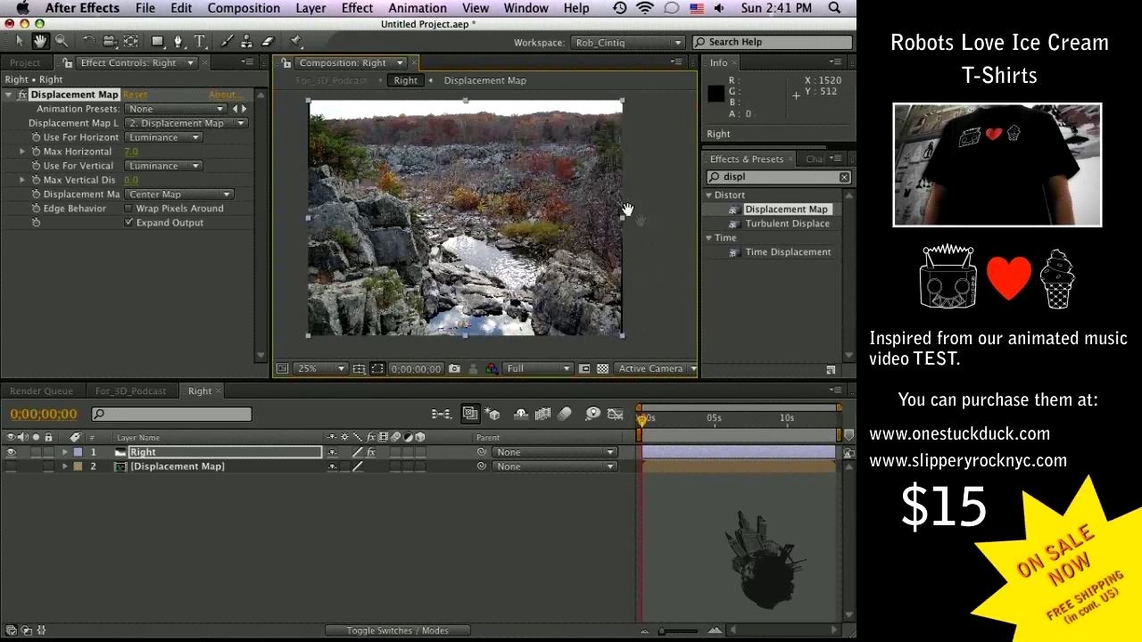
click(331, 80)
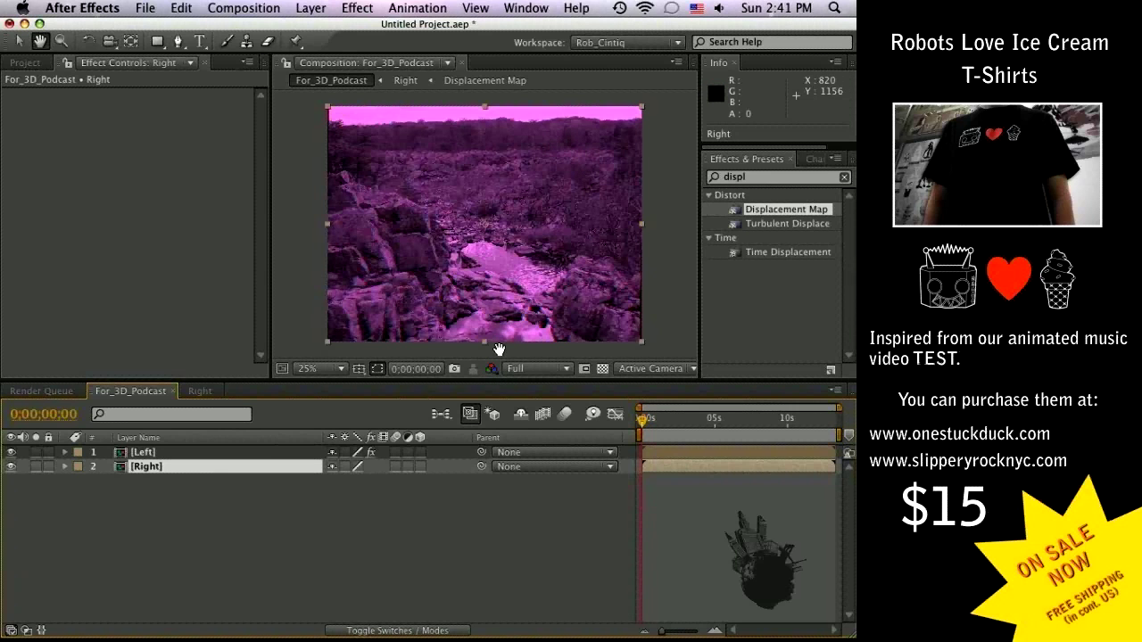
Push Right's Max Horizontal Displacement beyond 7.0 and recheck the red/blue depth in For_3D_Podcast
key(period)
key(comma)
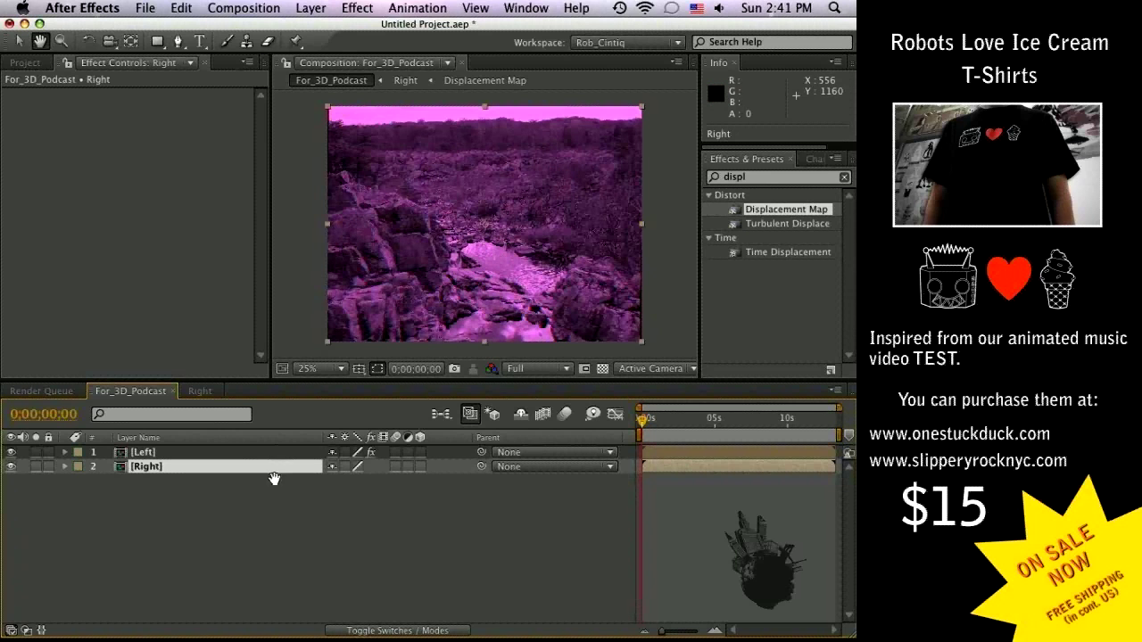
click(199, 391)
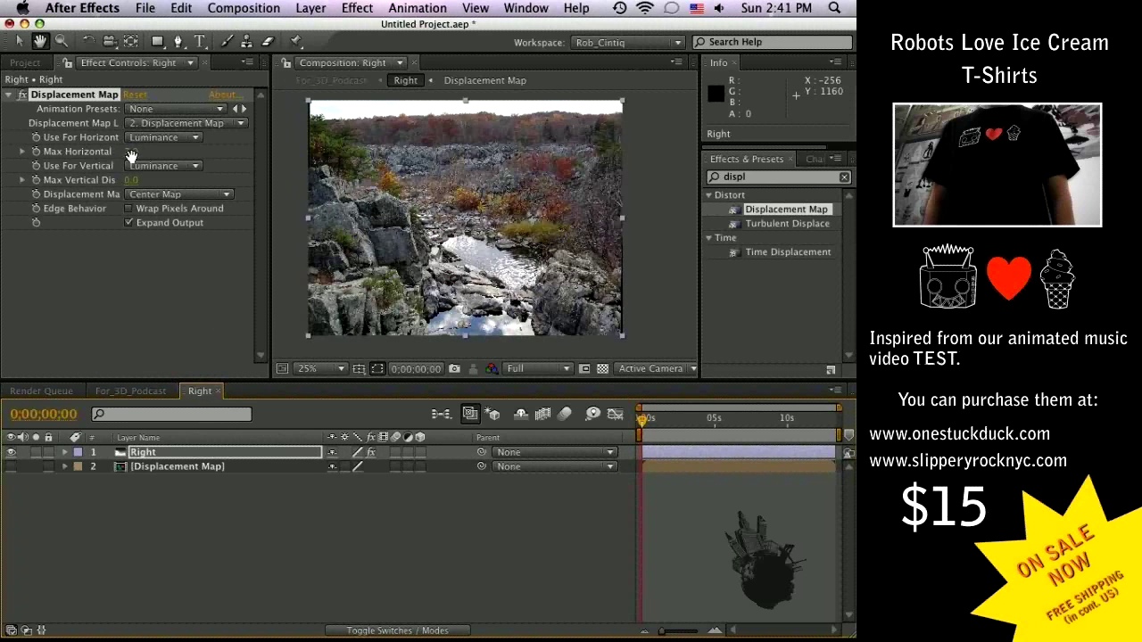
key(v)
click(130, 155)
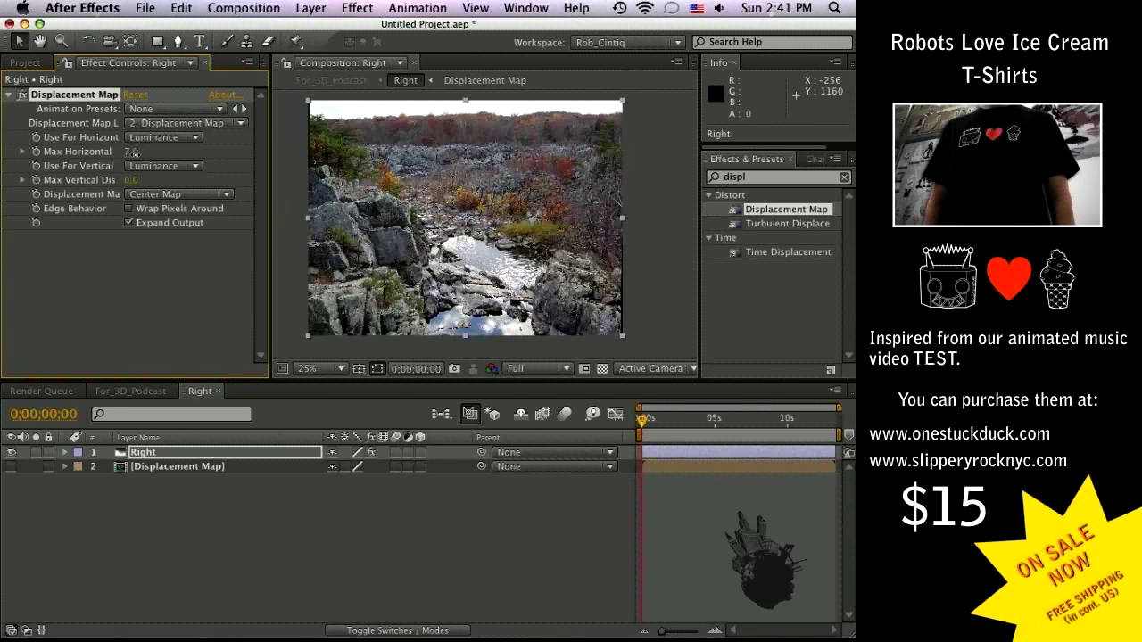
click(99, 272)
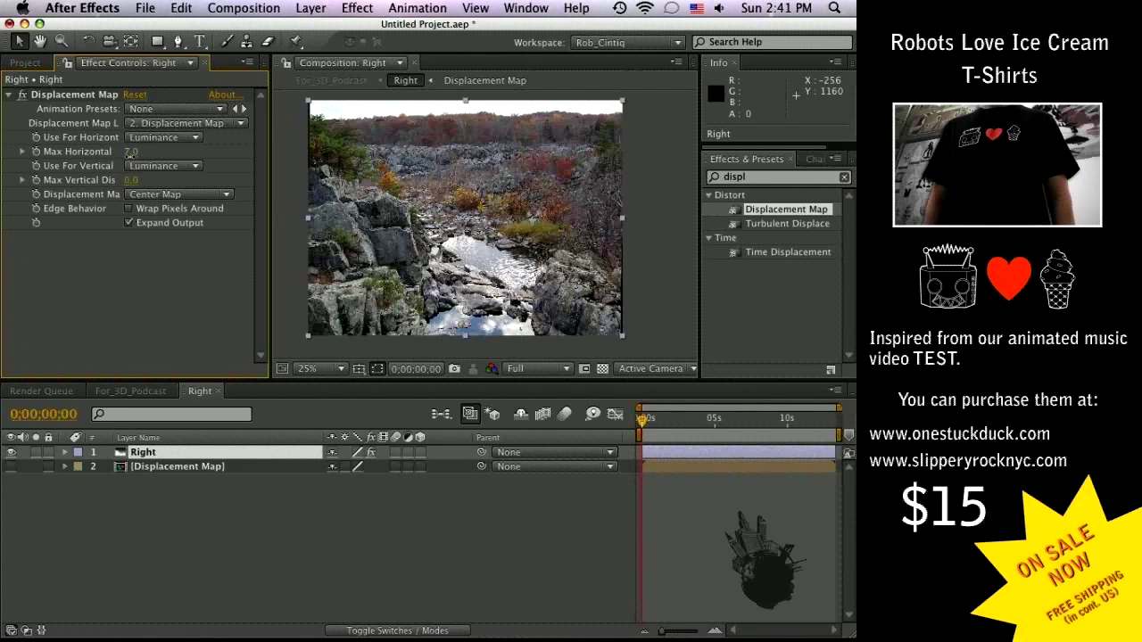
drag(131, 155, 140, 155)
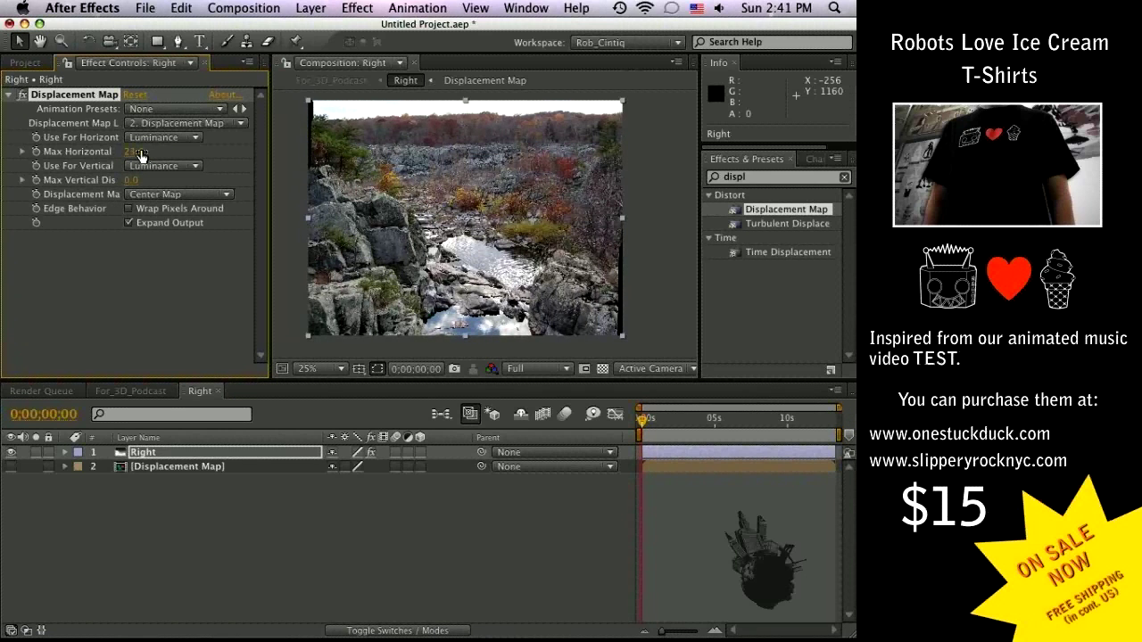
click(138, 391)
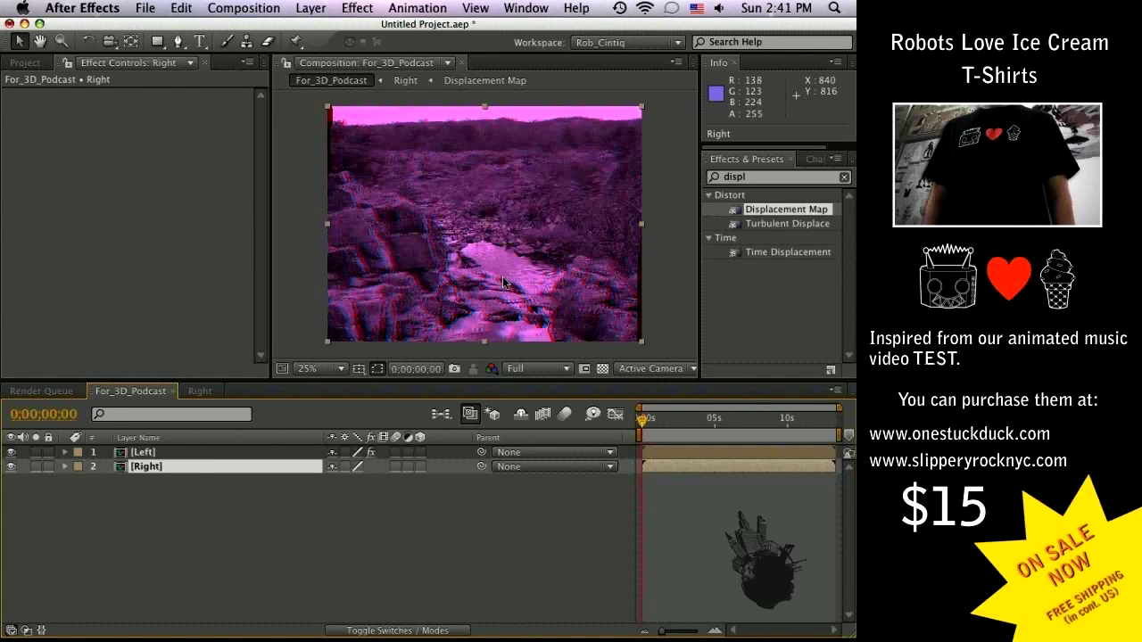
Select the Left layer and scrub its 3D Glasses Convergence Offset
click(198, 455)
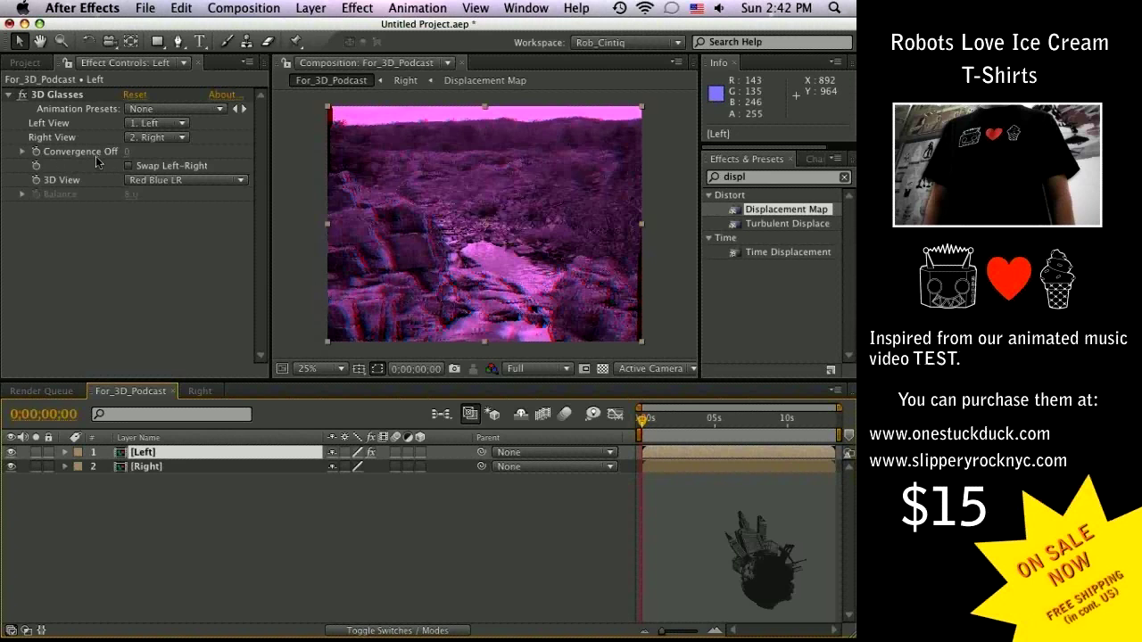
drag(125, 156, 130, 155)
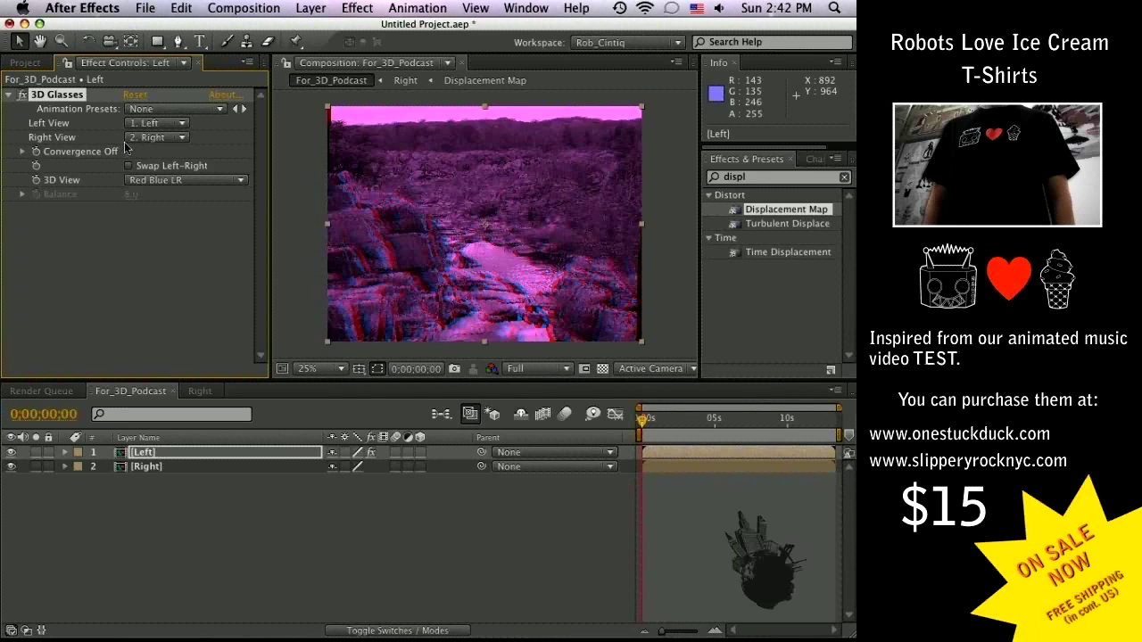